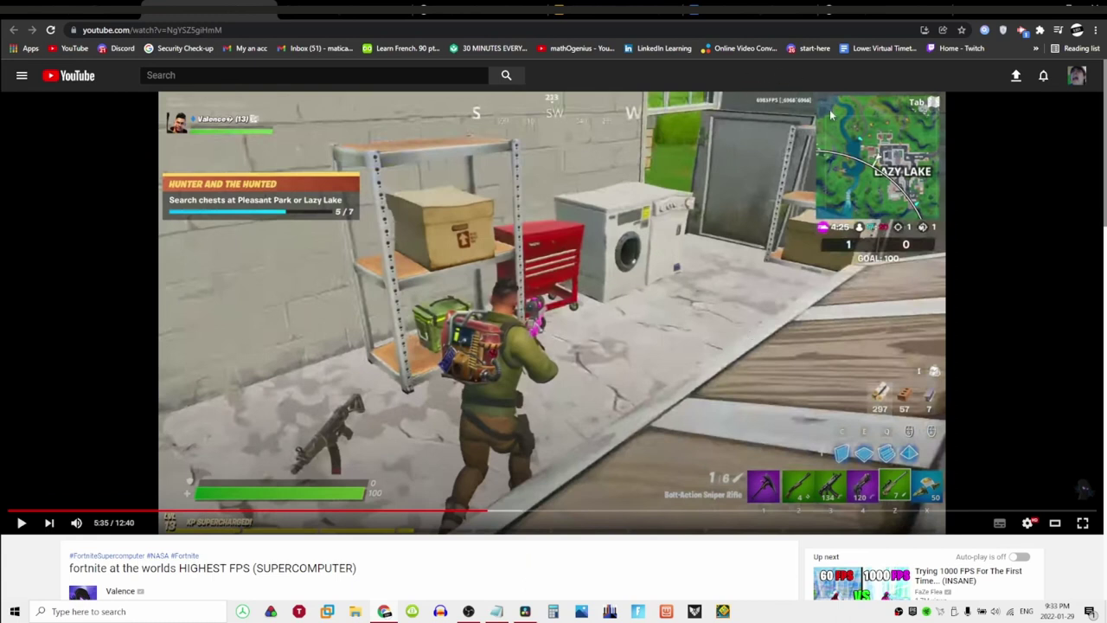
scroll(328, 438, "down", 2)
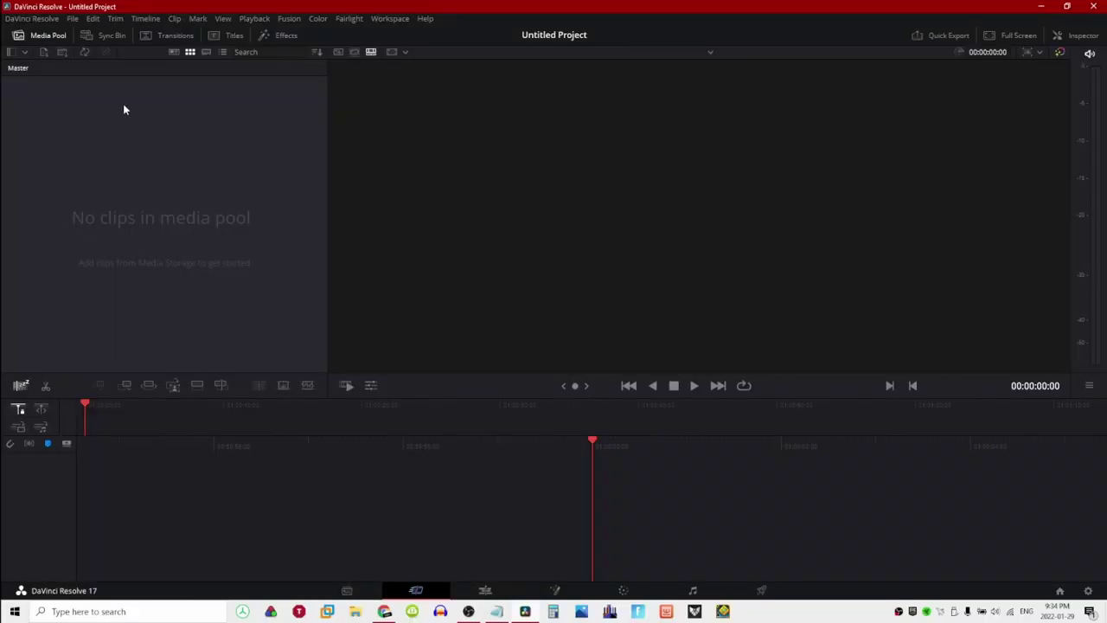
Add a basic Text title to track 1 of a new timeline and place the playhead over it
left_click(278, 35)
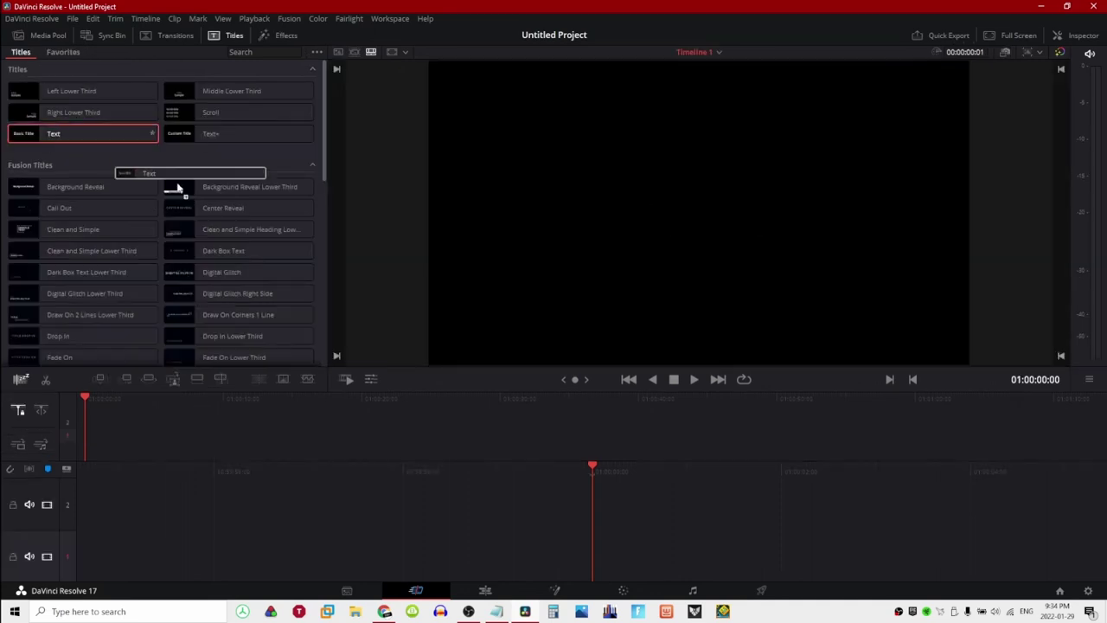
left_click_drag(173, 184, 645, 564)
left_click_drag(702, 486, 668, 468)
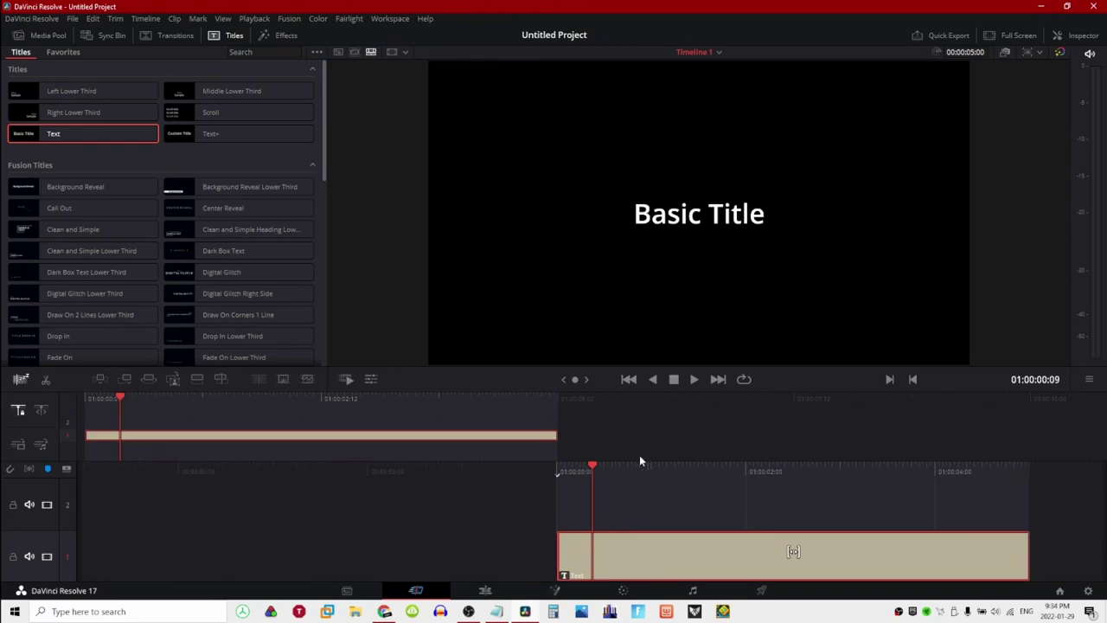
Set the font face of the entire title text to Bold
left_click(1084, 35)
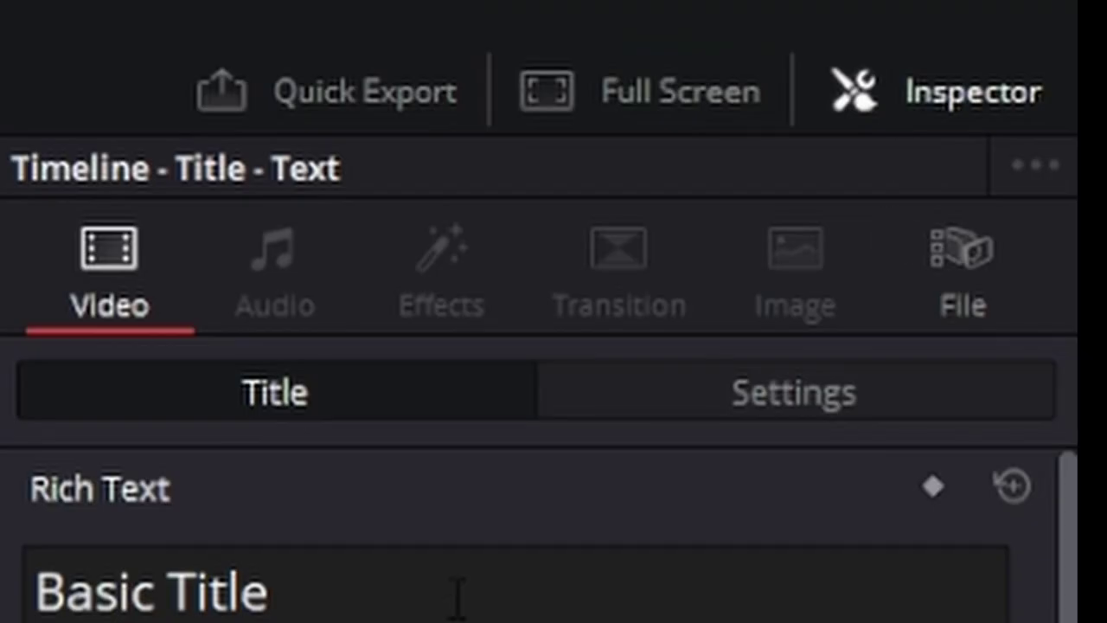
left_click(969, 146)
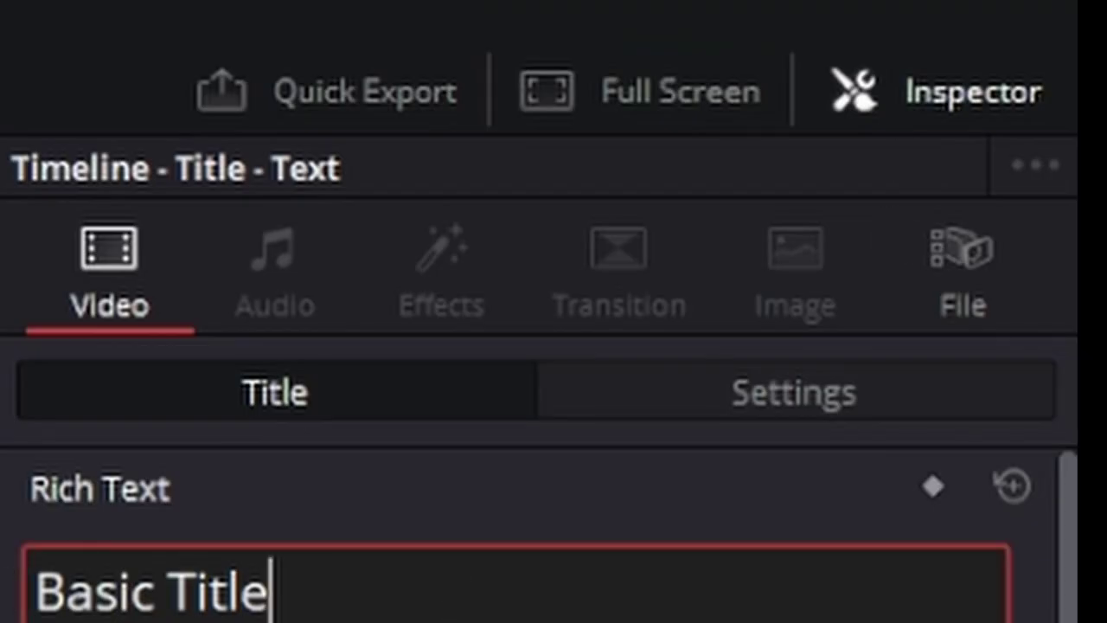
left_click_drag(350, 595, 33, 595)
left_click(574, 76)
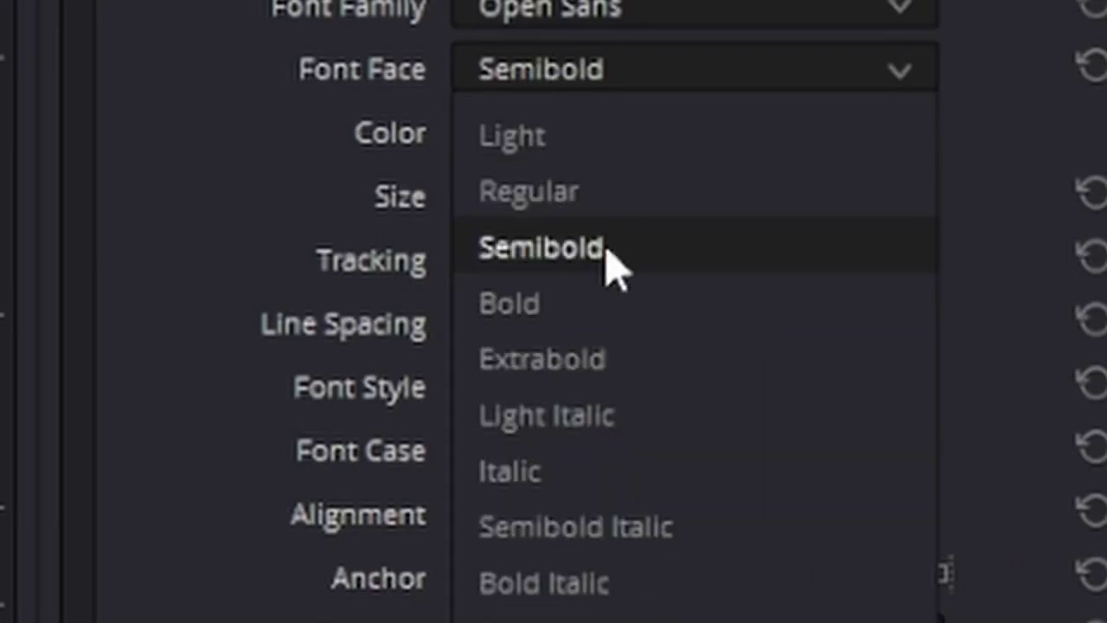
left_click(589, 311)
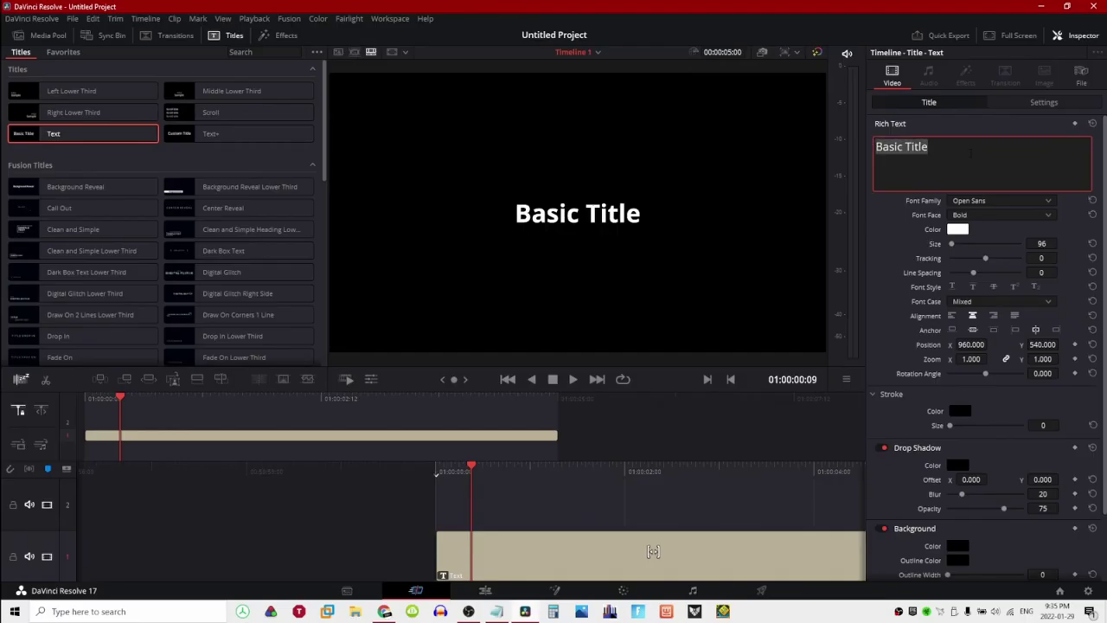
Replace the title text with the frame-rate reading "7092 FPS [↓6935↑7121]"
key("BackSpace")
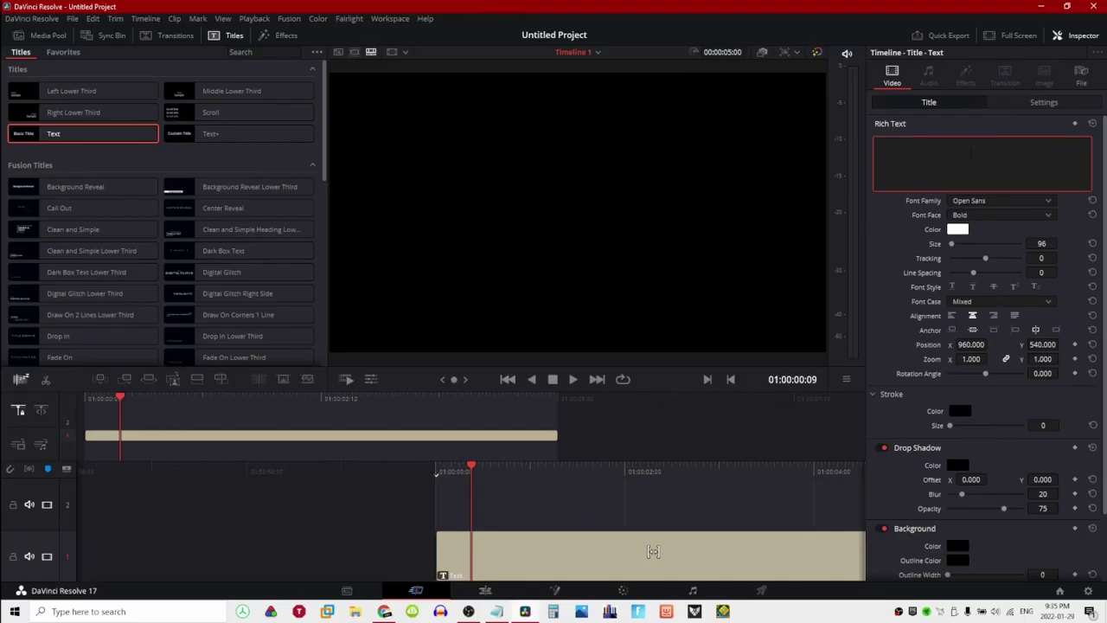
type("70000")
key("BackSpace")
type("FPS")
key("Left")
key("Left")
key("Left")
key("Left")
key("BackSpace")
key("BackSpace")
key("BackSpace")
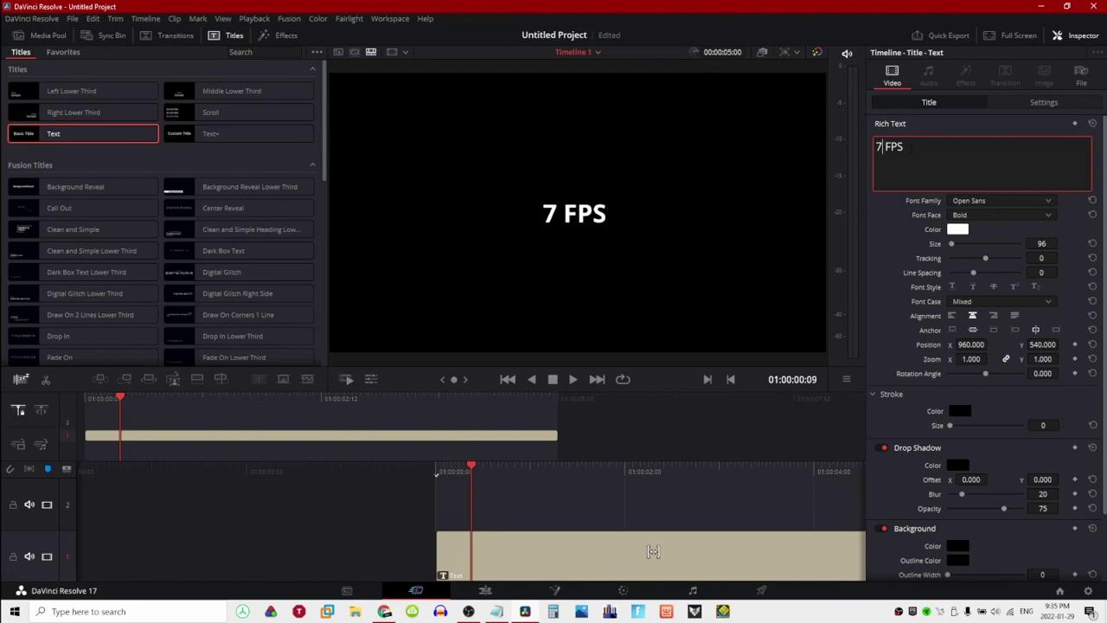
type("092")
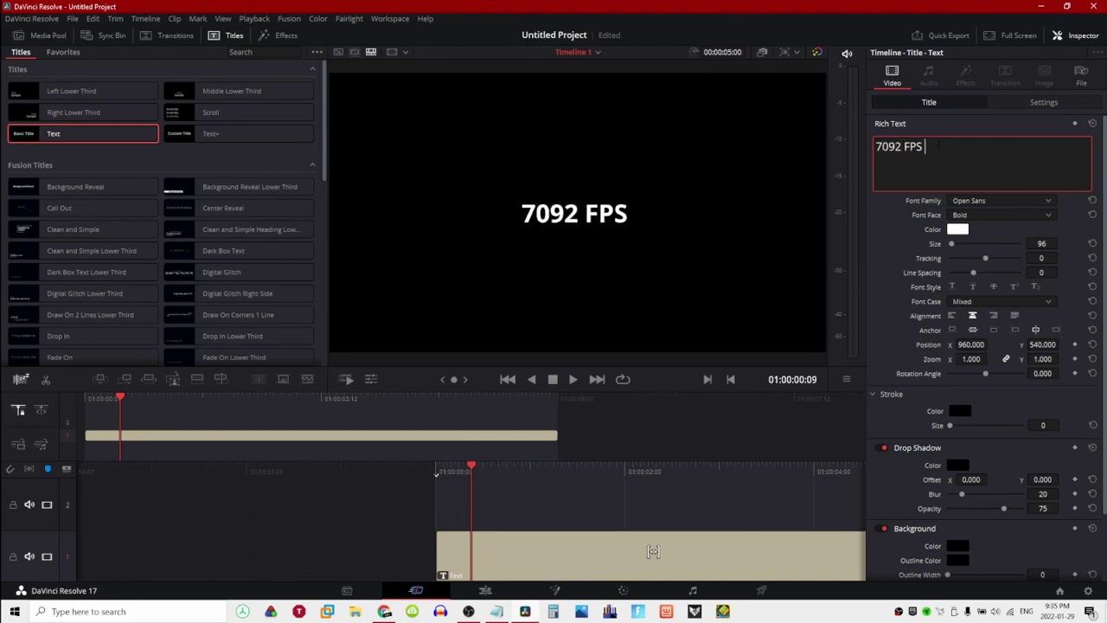
type("[↓6935↑7121]")
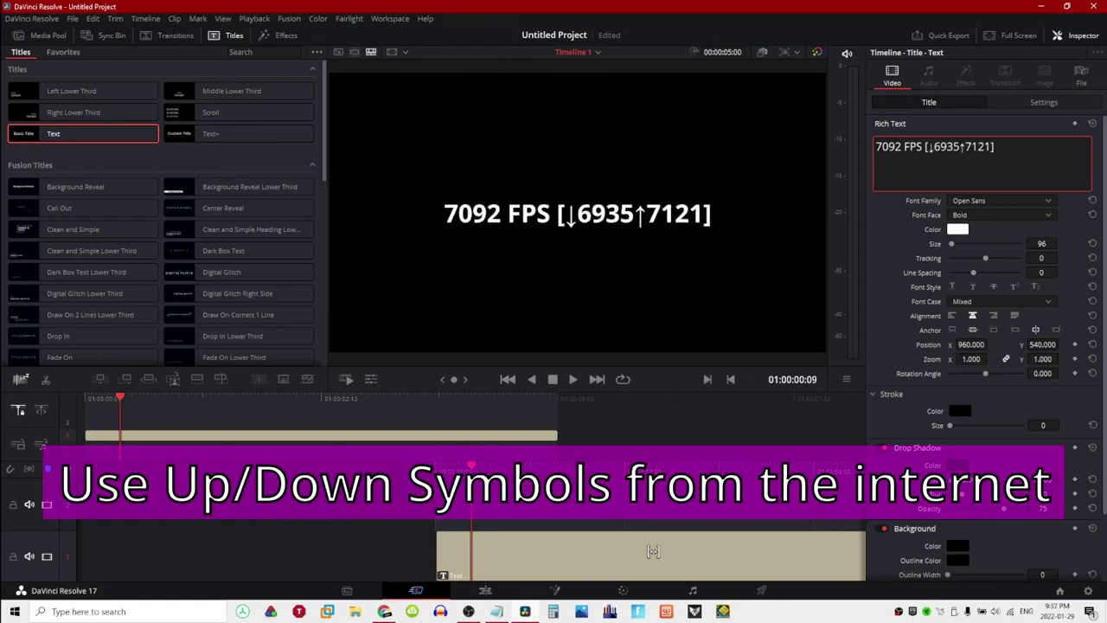
Hide the title's properties and split the title clip into single-frame pieces at its start
left_click(895, 205)
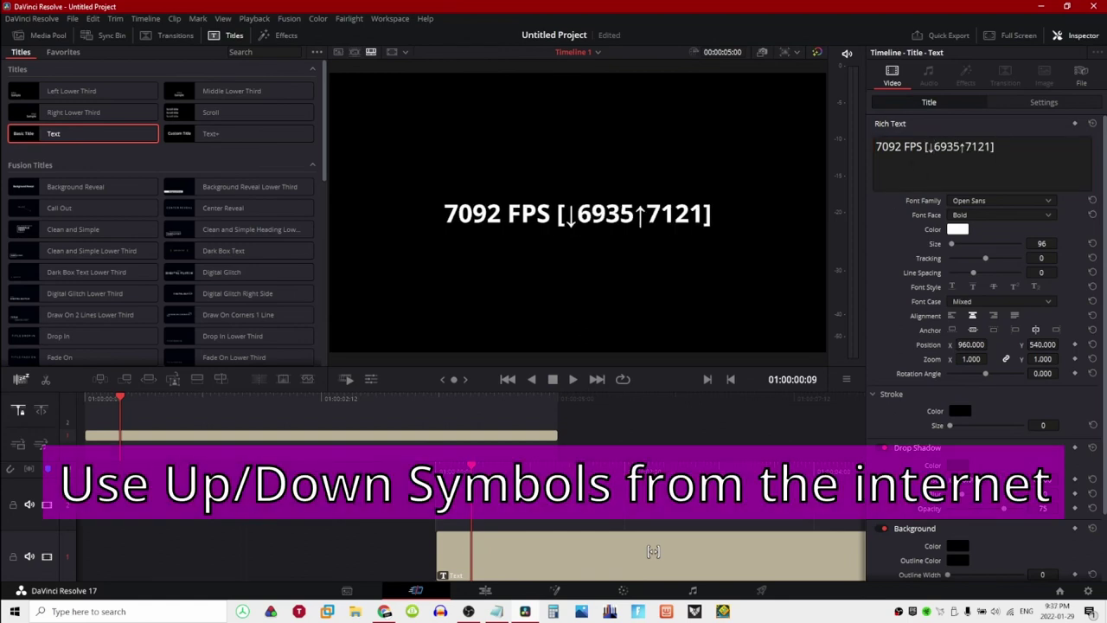
left_click(919, 164)
key("ctrl+a")
left_click(913, 218)
left_click(1058, 36)
mouse_move(665, 470)
left_mouse_down()
mouse_move(697, 469)
mouse_move(675, 470)
left_mouse_up()
left_click(633, 535)
left_click(643, 524)
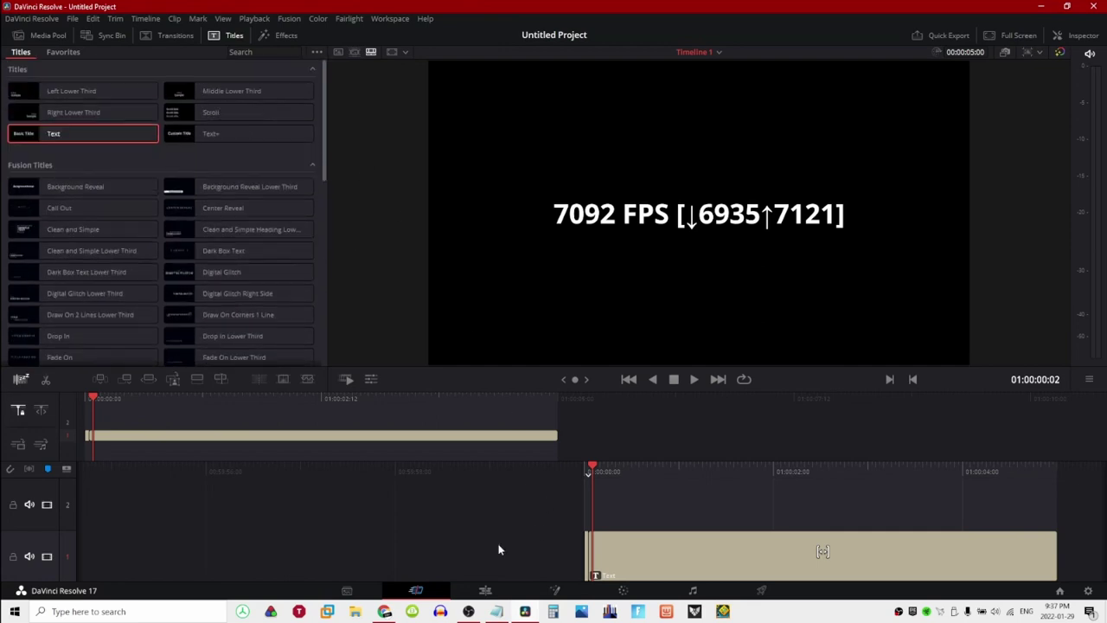
Change the FPS number in the remaining long piece of the title clip to 7087
left_click(822, 551)
left_click(1077, 36)
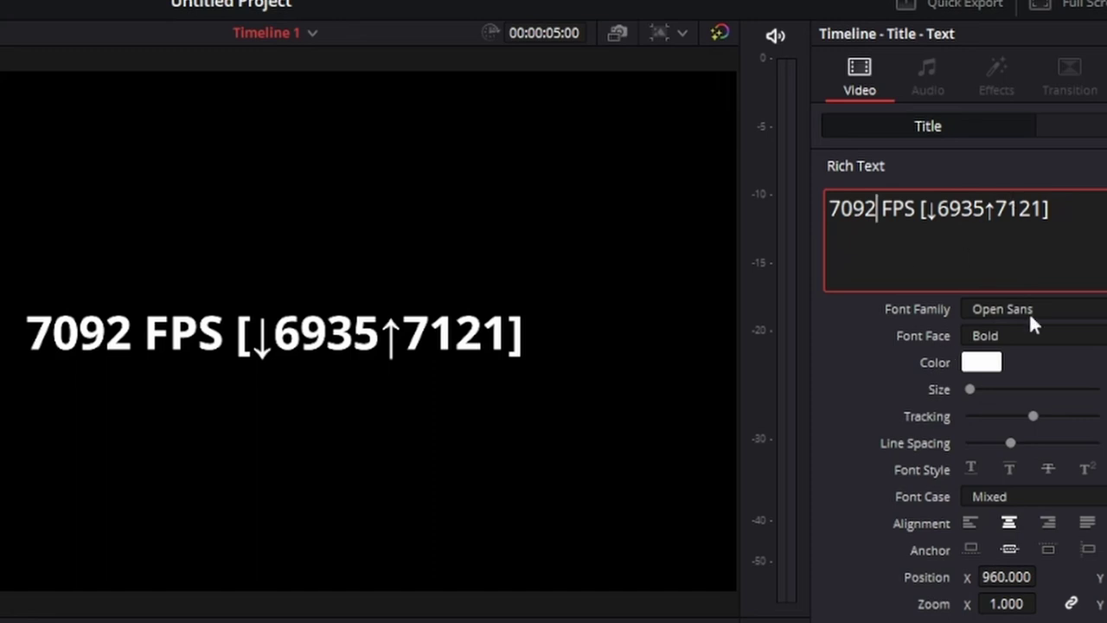
key("BackSpace")
key("BackSpace")
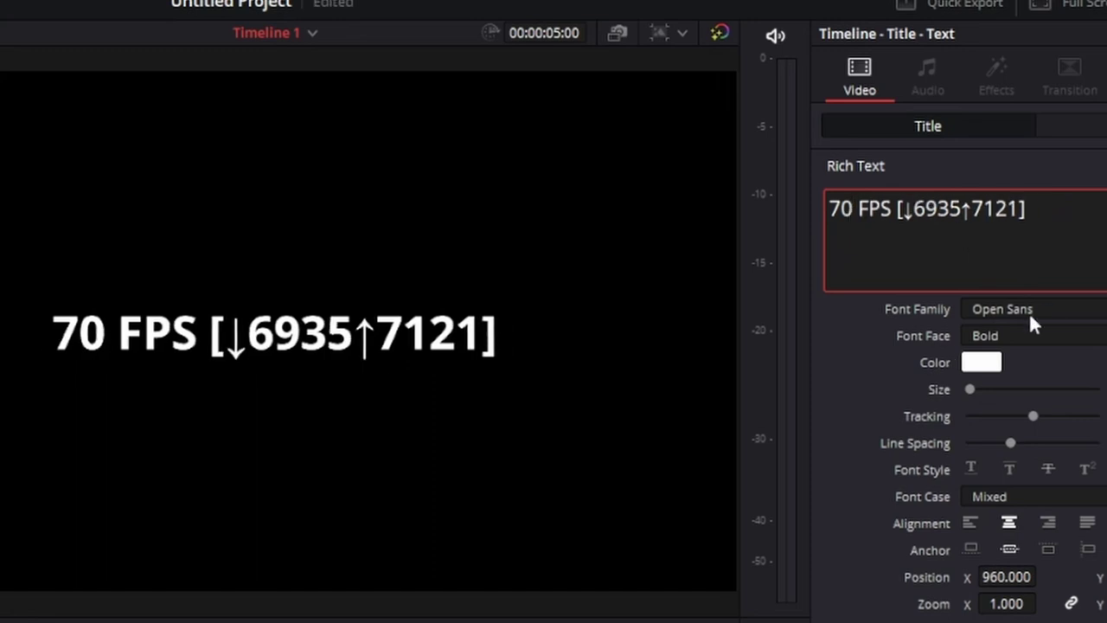
type("87")
Examine the bracketed low and high values in the title text by highlighting them
left_click_drag(1050, 208, 1018, 208)
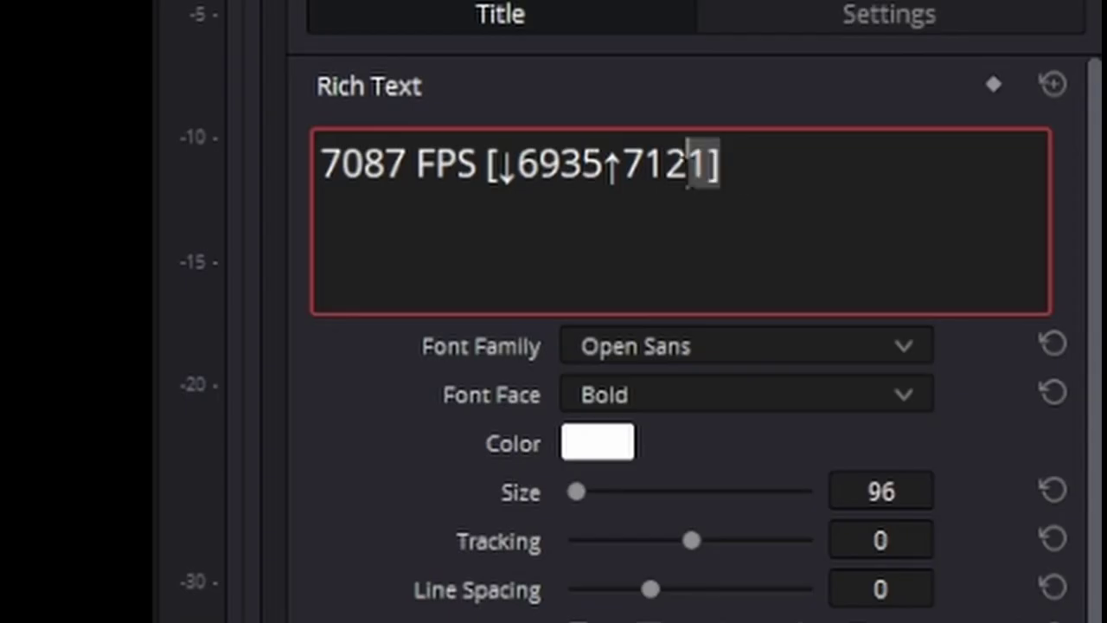
left_click_drag(665, 169, 491, 181)
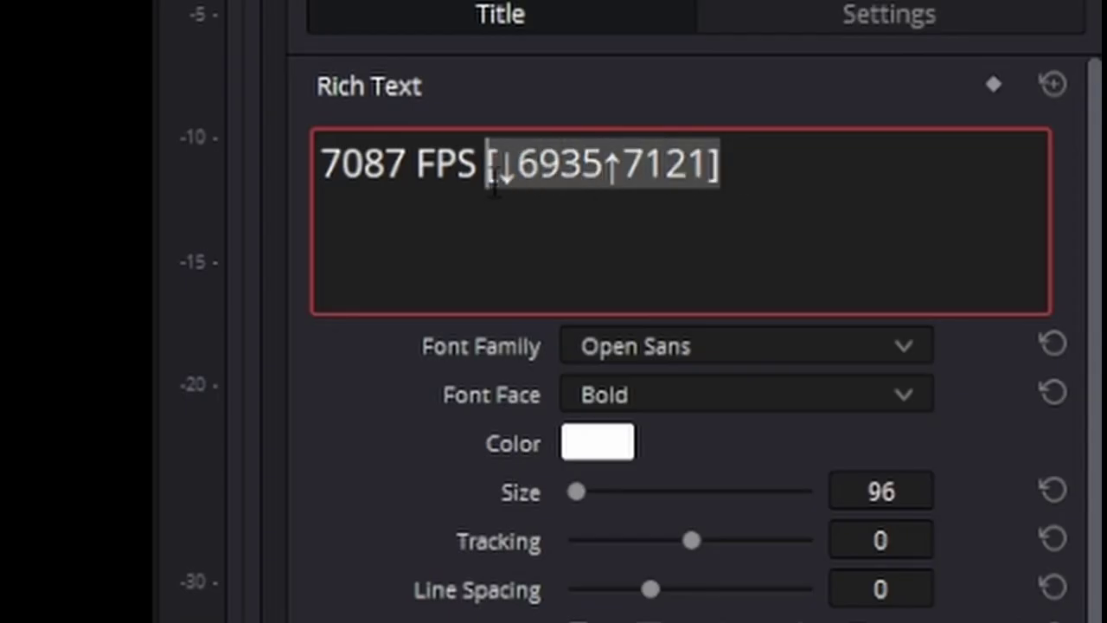
left_click(744, 163)
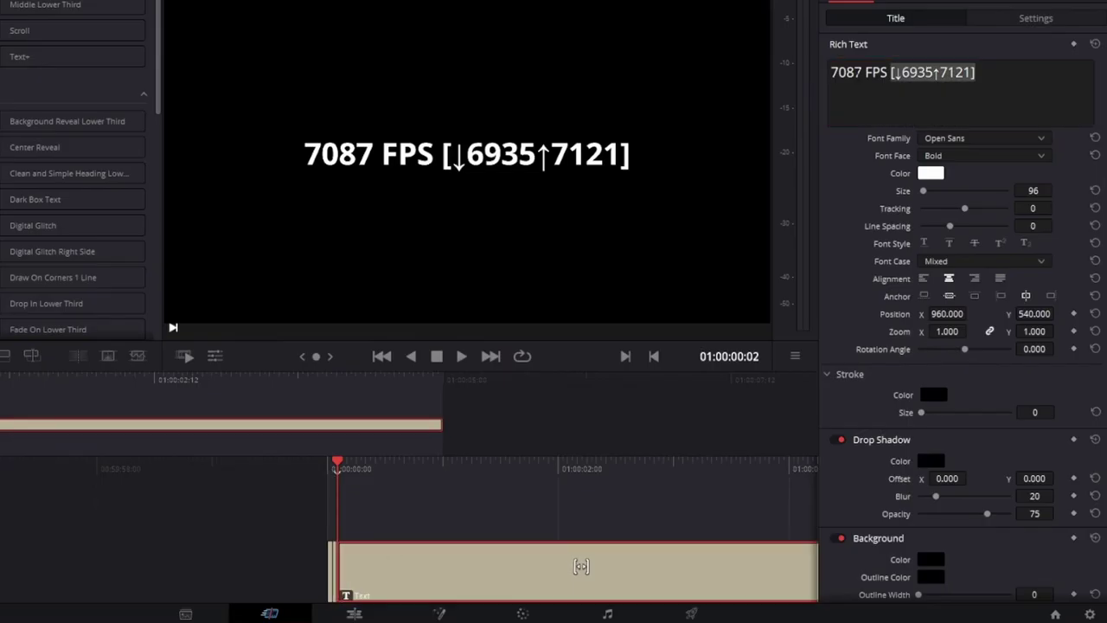
Set the FPS numbers of two consecutive title pieces to 7023 and 7092
left_click(863, 73)
key("BackSpace")
key("BackSpace")
type("23")
left_click(460, 571)
key("Right")
left_click(863, 73)
key("BackSpace")
key("BackSpace")
type("92")
Advance one frame and set that title piece's FPS number to 6987
key("Right")
left_click(863, 72)
key("BackSpace")
key("BackSpace")
key("BackSpace")
key("BackSpace")
type("6987")
Change the bracketed values in the following title piece to a low of 6975 and a high of 7020
left_click_drag(606, 472, 625, 472)
left_click(971, 73)
type("7020")
key("BackSpace")
key("BackSpace")
type("75")
Step ahead along the split titles and set the FPS number to 7052
left_click(528, 521)
key("Right")
left_click(864, 72)
key("BackSpace")
key("BackSpace")
type("98")
key("BackSpace")
key("BackSpace")
key("BackSpace")
key("BackSpace")
type("7052")
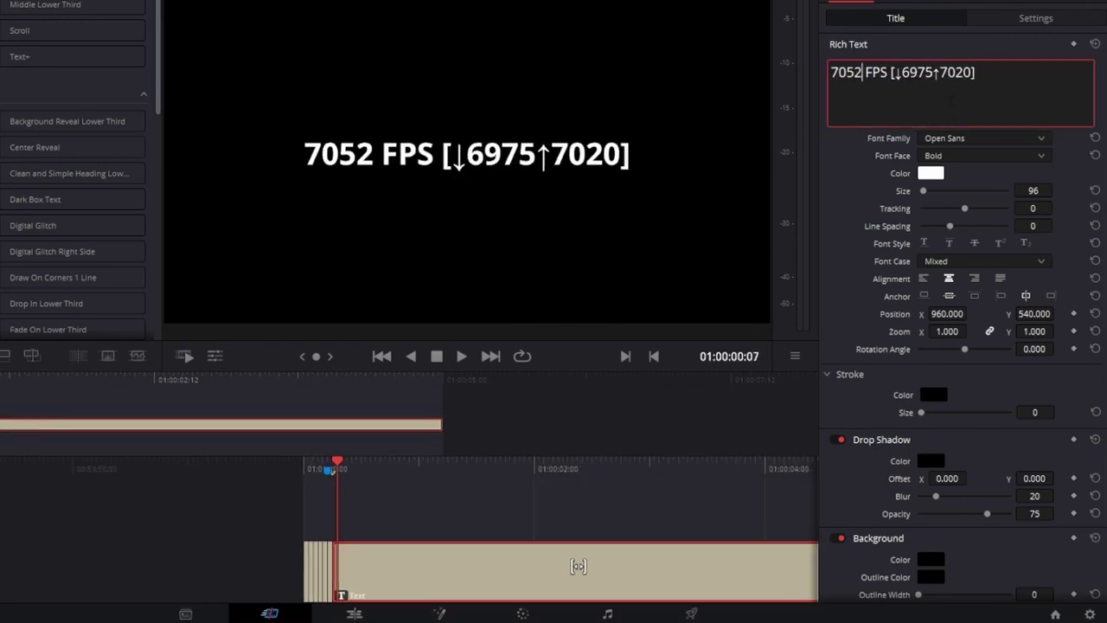
Set the FPS numbers of the following title pieces to 7073 and 7182
key("BackSpace")
key("BackSpace")
type("73")
key("BackSpace")
key("BackSpace")
key("BackSpace")
type("182")
Continue varying the FPS number in the following title pieces with 7023 and 6998
key("BackSpace")
key("BackSpace")
key("BackSpace")
type("023")
key("BackSpace")
key("BackSpace")
key("BackSpace")
key("BackSpace")
type("6998")
Change the bracketed values of the 6998 FPS title to a low of 6823 and a high of 7231
double_click(956, 72)
type("7231")
double_click(918, 73)
type("6823")
Move on to the following title piece and set its FPS number to 7014
left_click(529, 522)
key("Right")
double_click(847, 73)
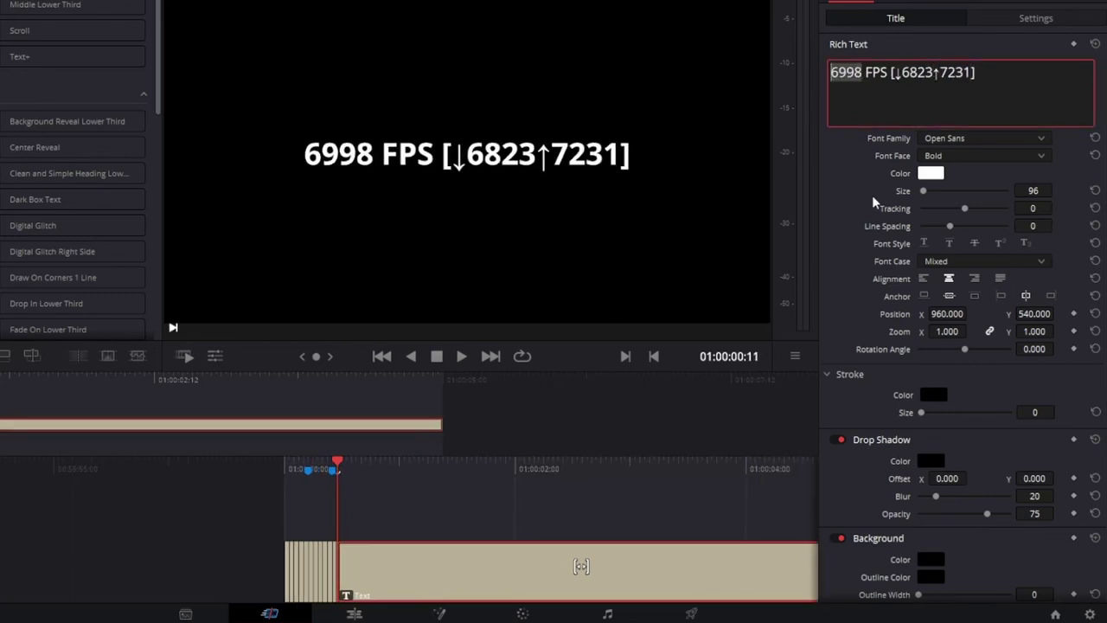
left_click(289, 556)
key("Right")
left_click(378, 564)
double_click(847, 73)
type("7014")
Set the FPS numbers of the subsequent title pieces to 7234, 7231 and 7192
key("Right")
double_click(847, 73)
type("7234")
key("Right")
key("Right")
left_click(378, 563)
double_click(847, 73)
type("7231")
double_click(847, 73)
type("7192")
Play the sequence of changing FPS titles from the start and return the playhead to the beginning
key("Home")
key("space")
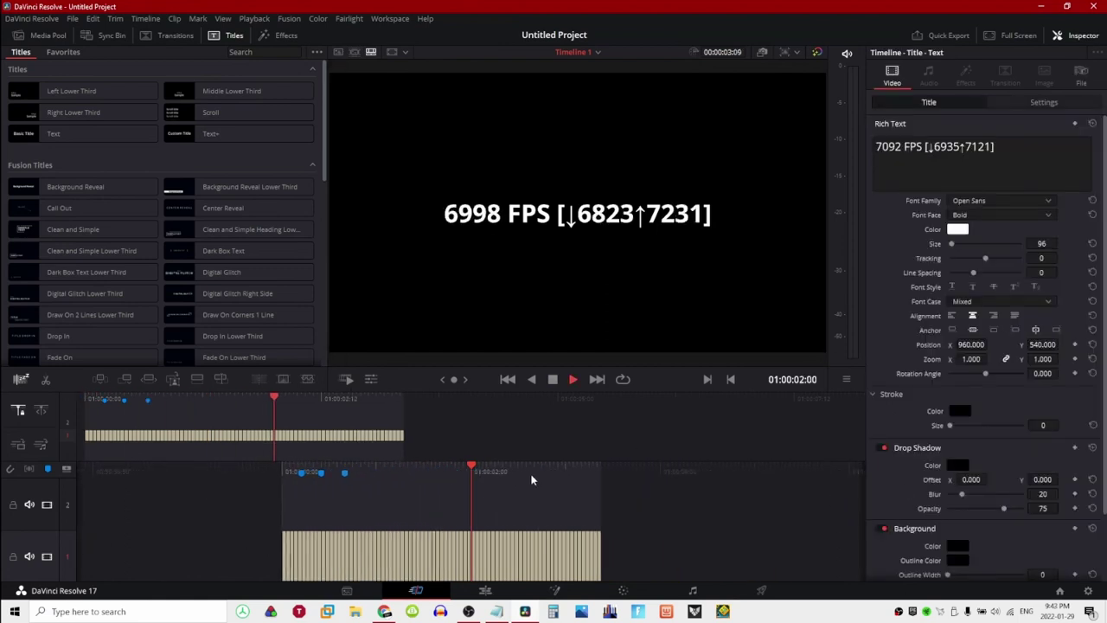
left_click_drag(474, 472, 483, 499)
Select all the title pieces and move them up from track 1 to track 2
left_click_drag(846, 524, 403, 574)
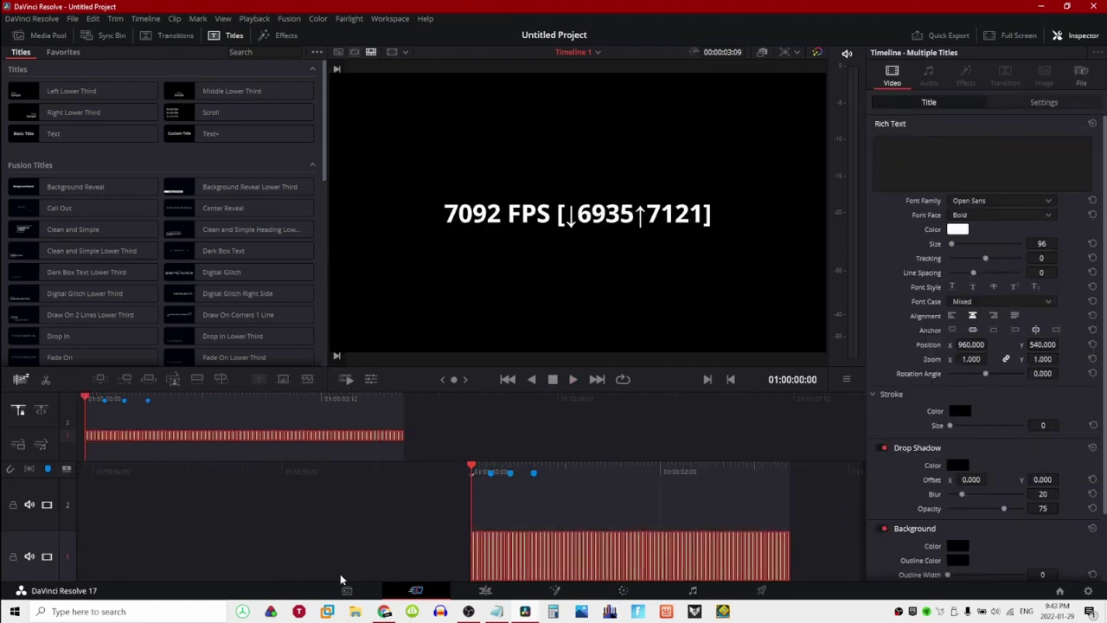
left_click_drag(552, 565, 551, 532)
left_click(453, 531)
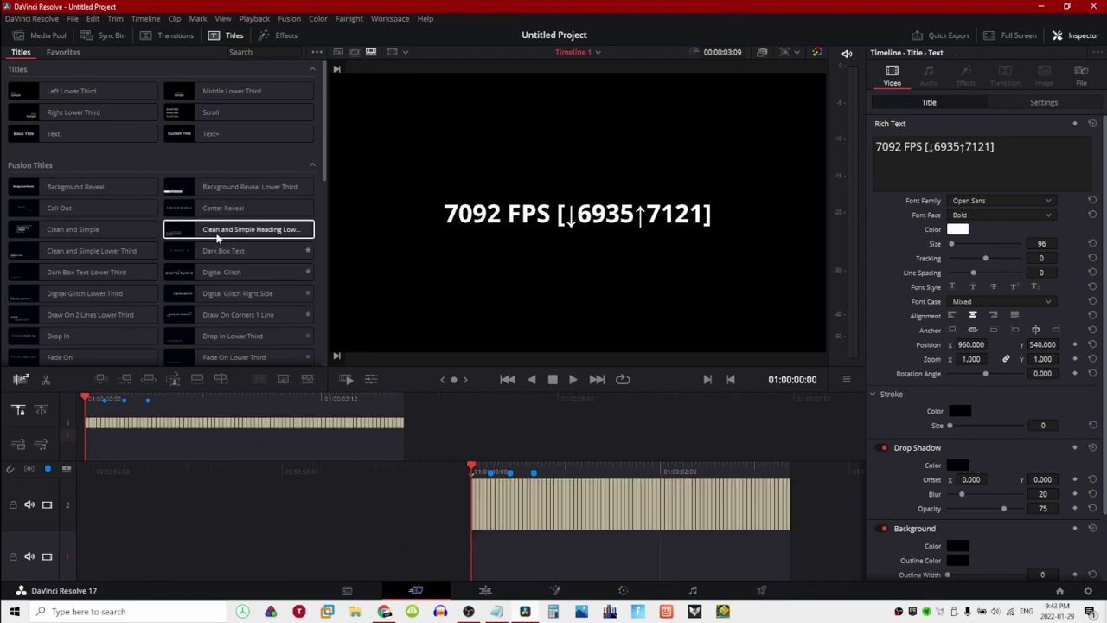
Add a Solid Color generator to track 1 beneath the title pieces, starting at the timeline's beginning
left_click(271, 36)
left_click(104, 52)
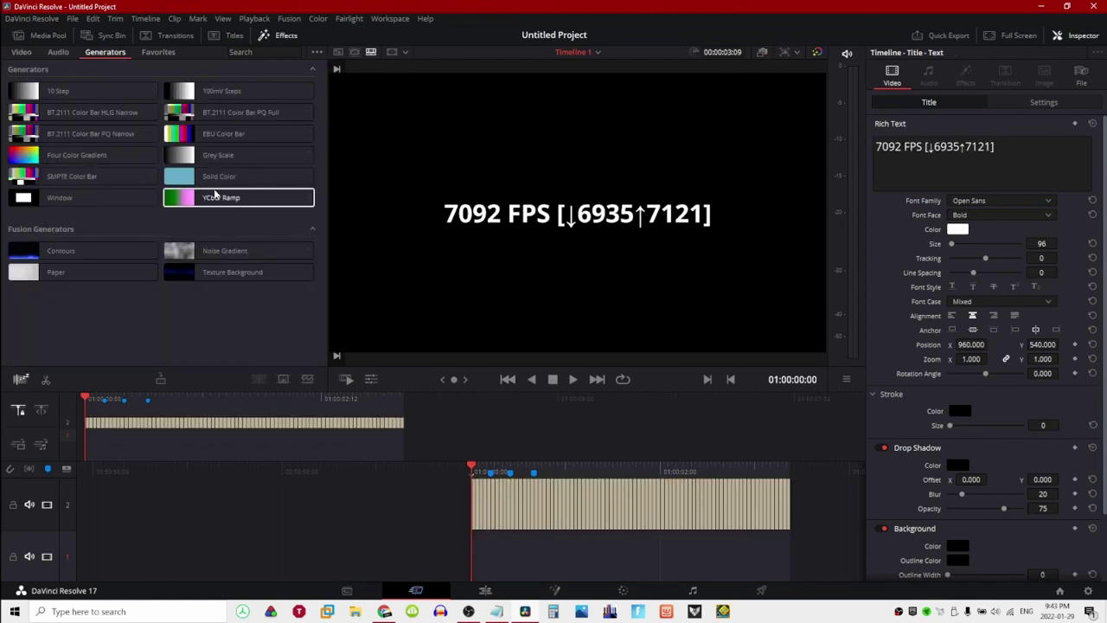
left_click_drag(218, 182, 539, 557)
Set the Solid Color generator's color to bright green
left_click(960, 142)
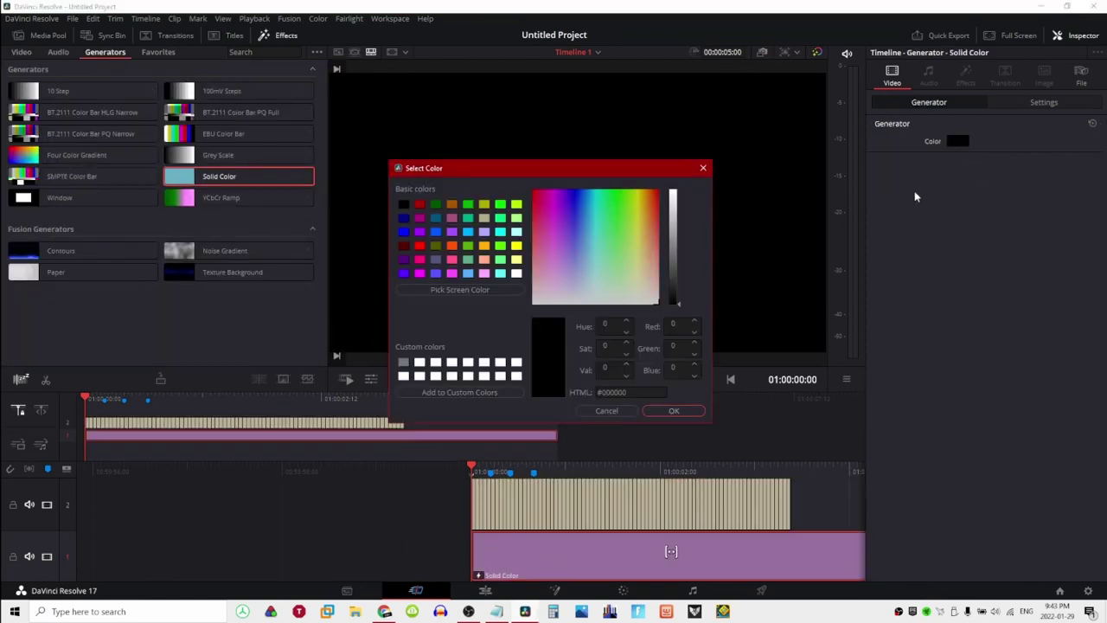
left_click(673, 204)
left_click(674, 411)
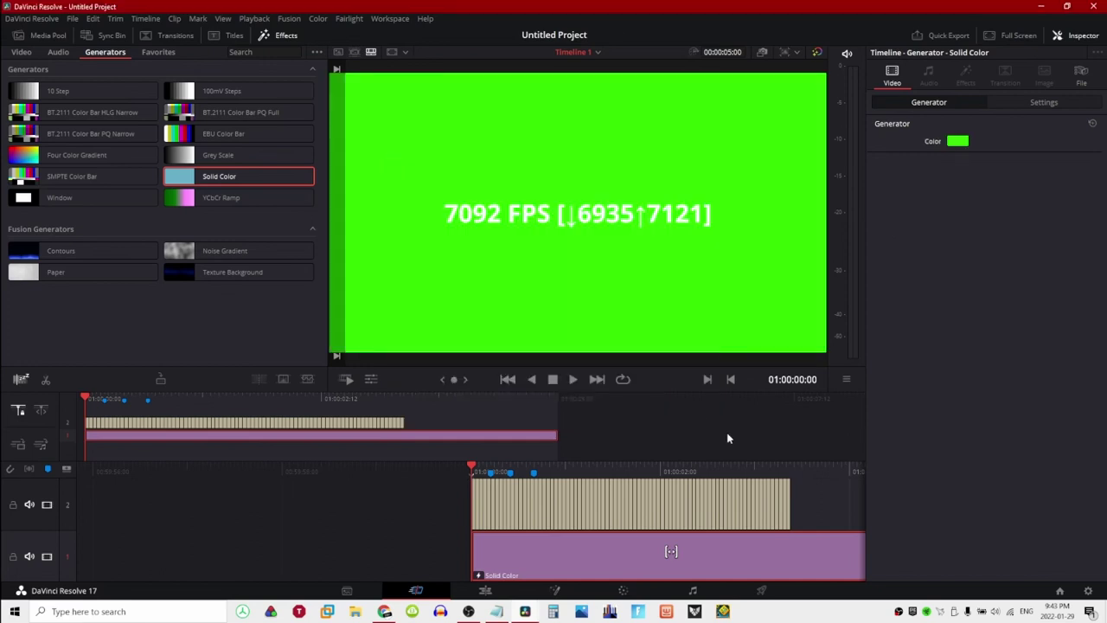
Play back the titles and delete the part of the green background that extends past the last title piece
key("space")
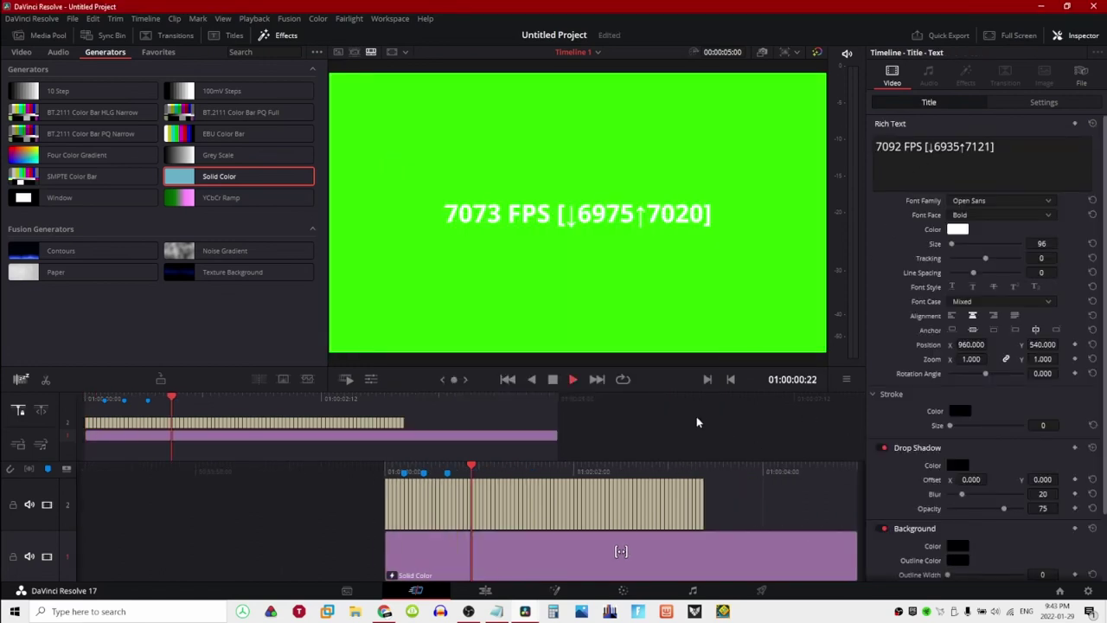
left_click(571, 545)
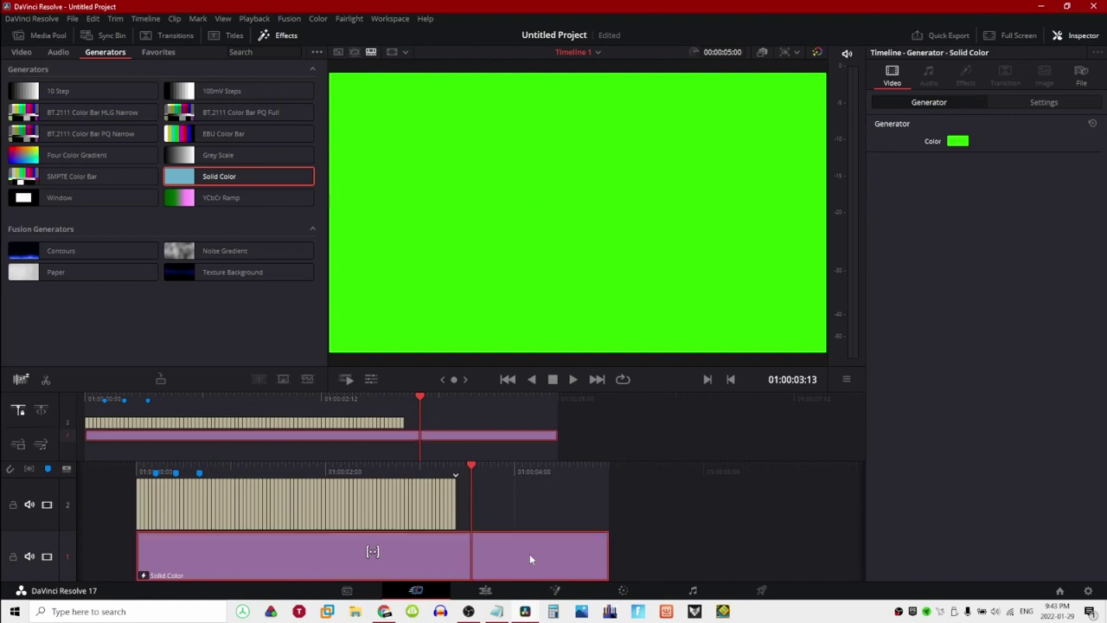
key("Delete")
key("Home")
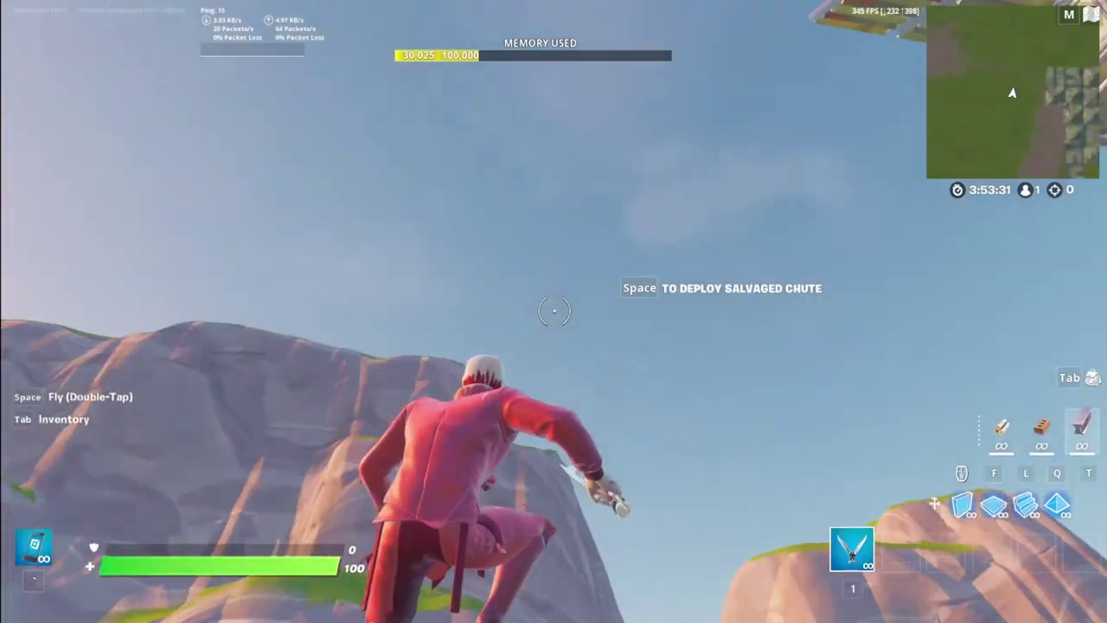
Switch to Fortnite, open its game settings and look through the options
key("Escape")
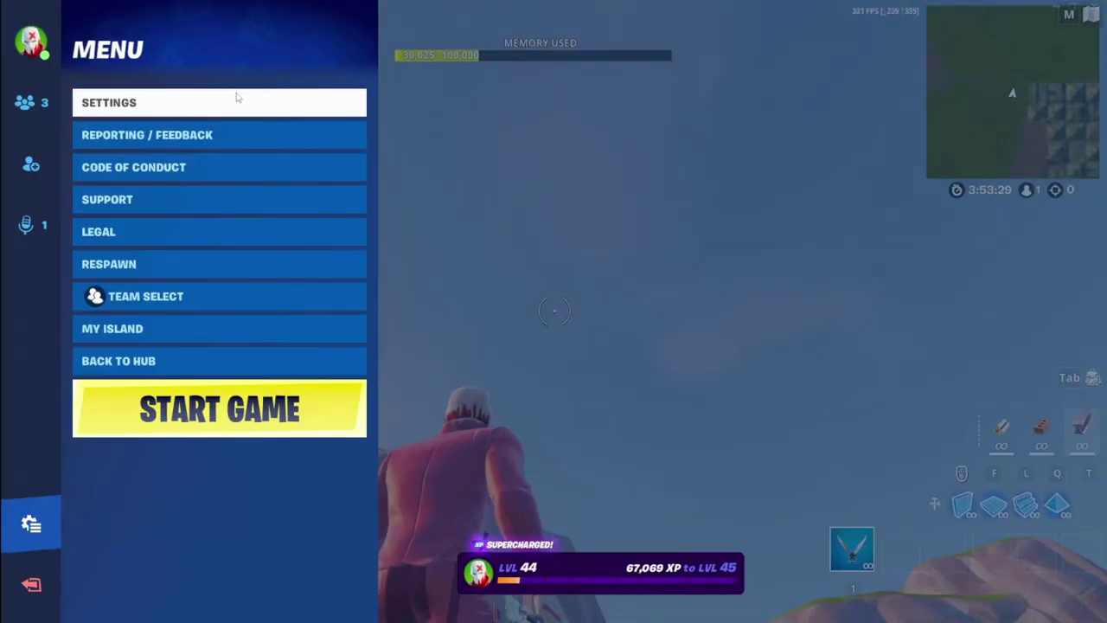
left_click(236, 100)
scroll(566, 358, "down", 2)
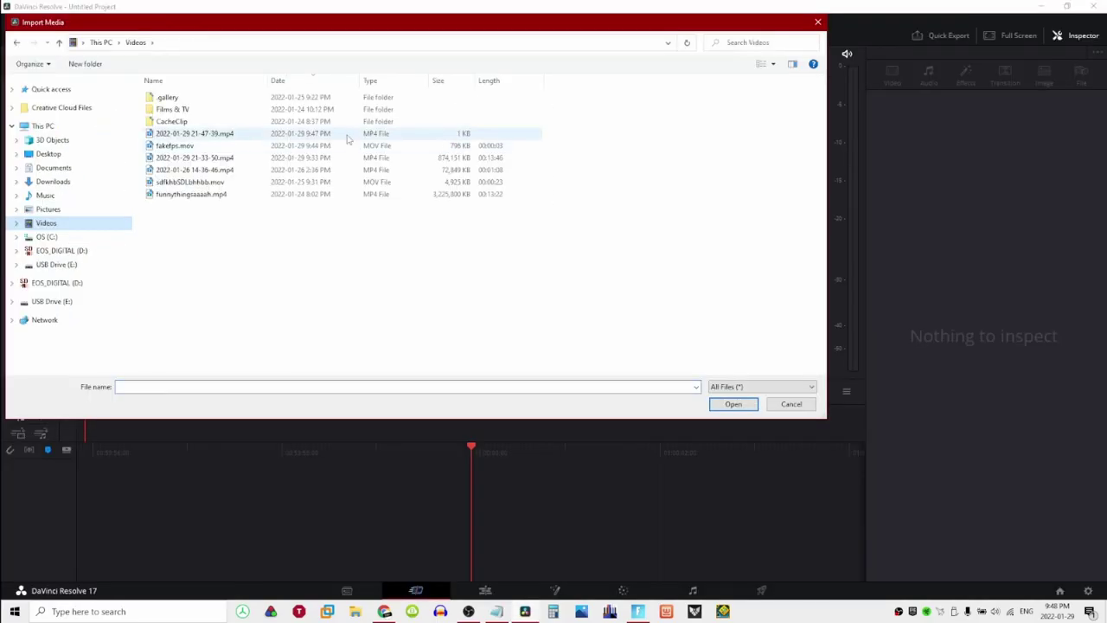
left_click_drag(586, 251, 679, 298)
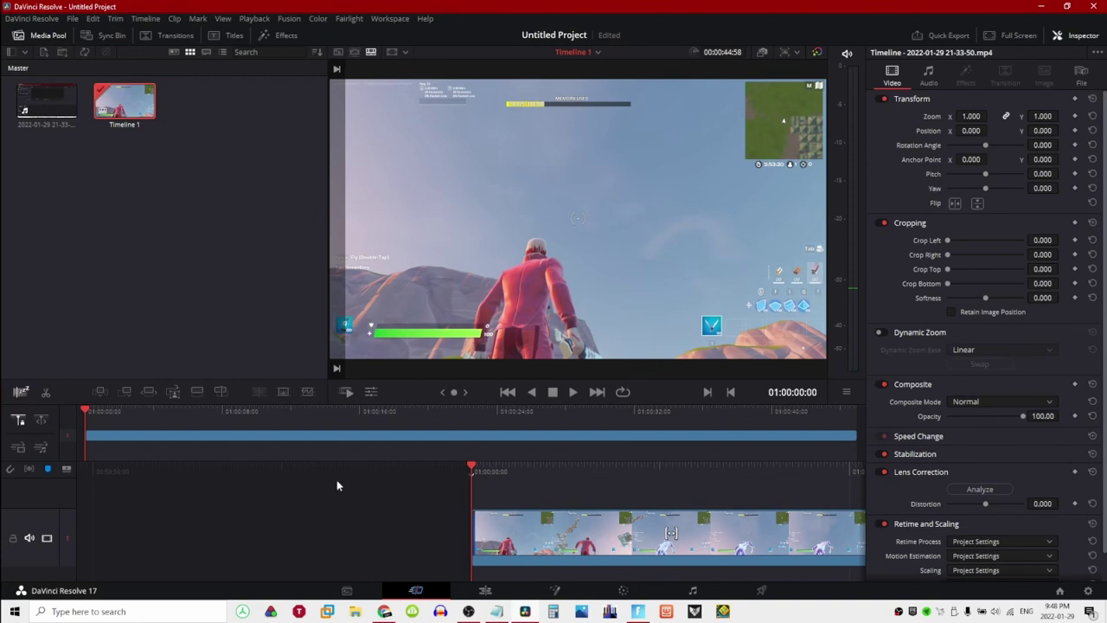
left_click(1059, 35)
key("space")
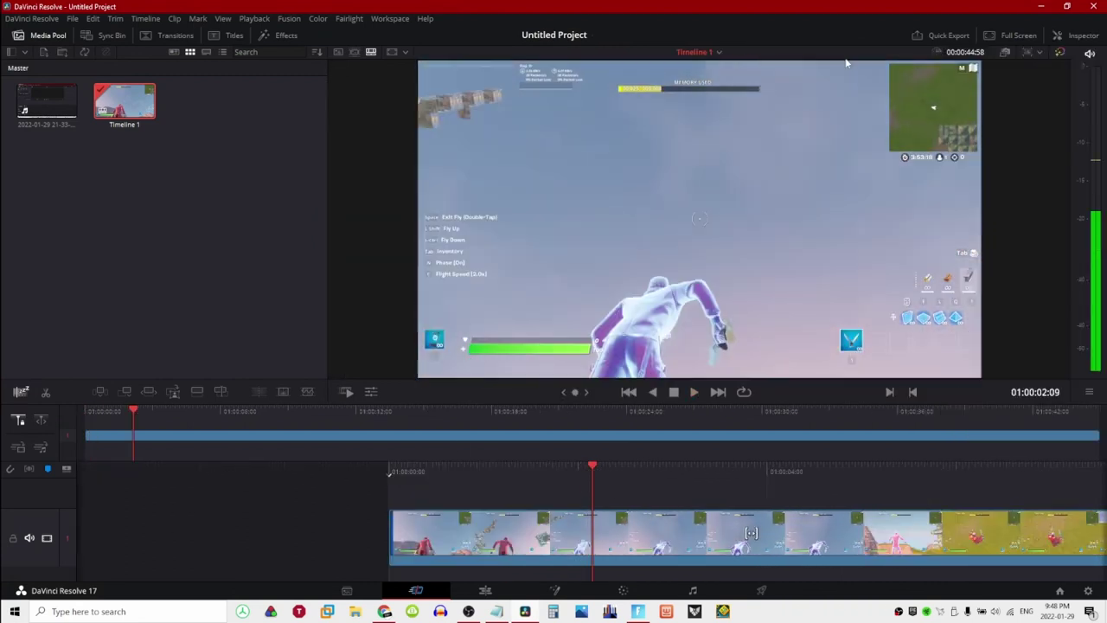
Return the playhead to the start of the gameplay clip and add a second track to the timeline
left_click_drag(587, 473, 805, 460)
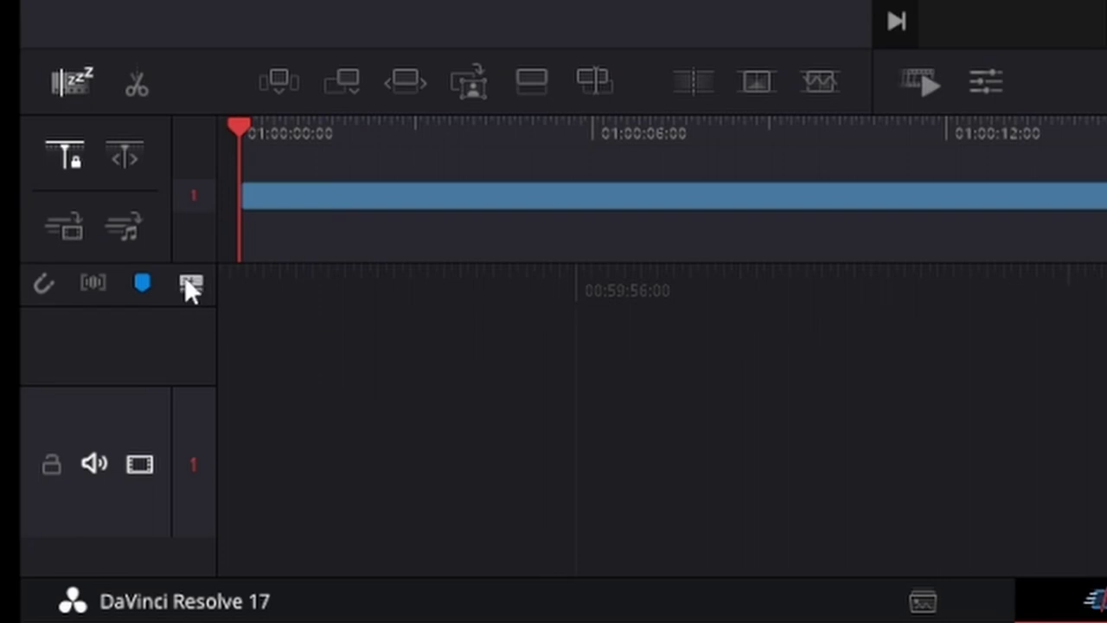
left_click(189, 284)
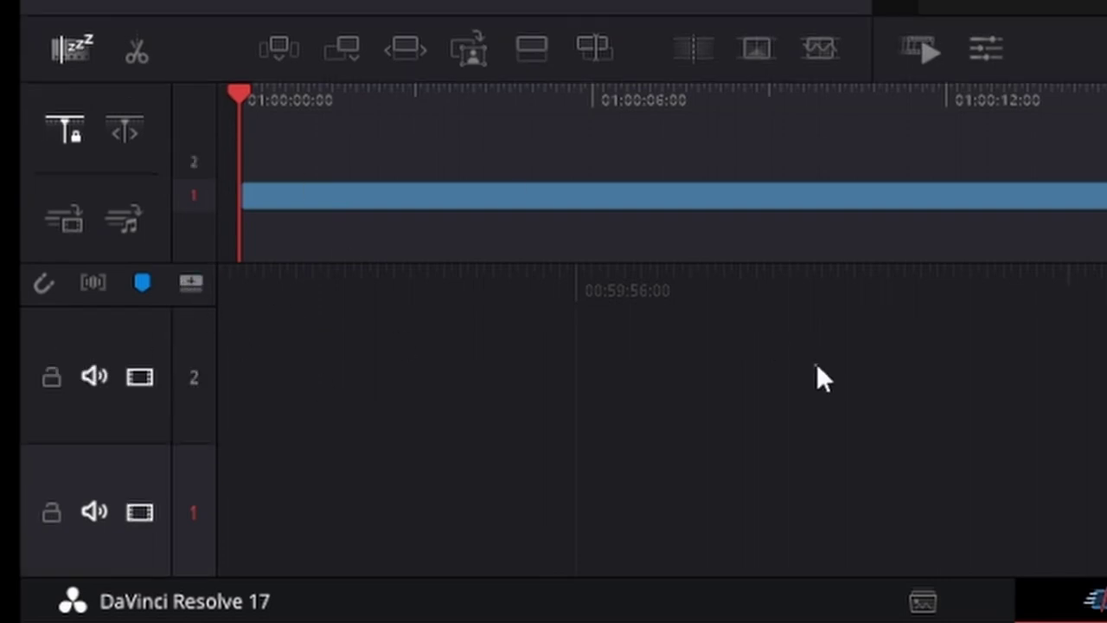
Import fakefps.mov from the Videos folder and place it on track 2 at the start of the gameplay clip
left_click(75, 16)
mouse_move(129, 137)
left_click(292, 138)
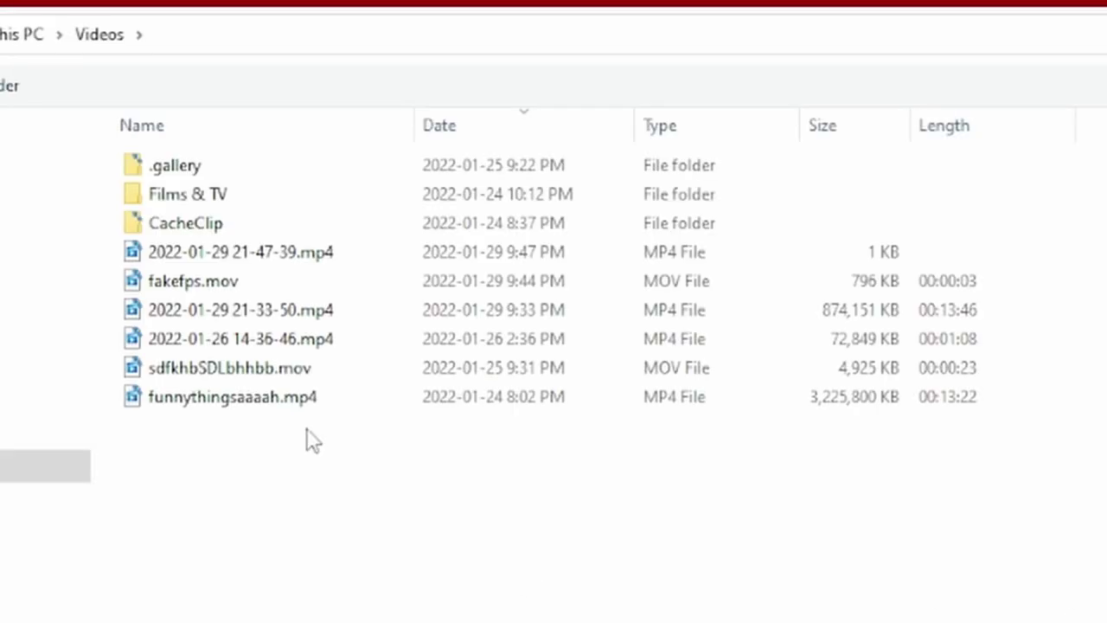
left_click(308, 279)
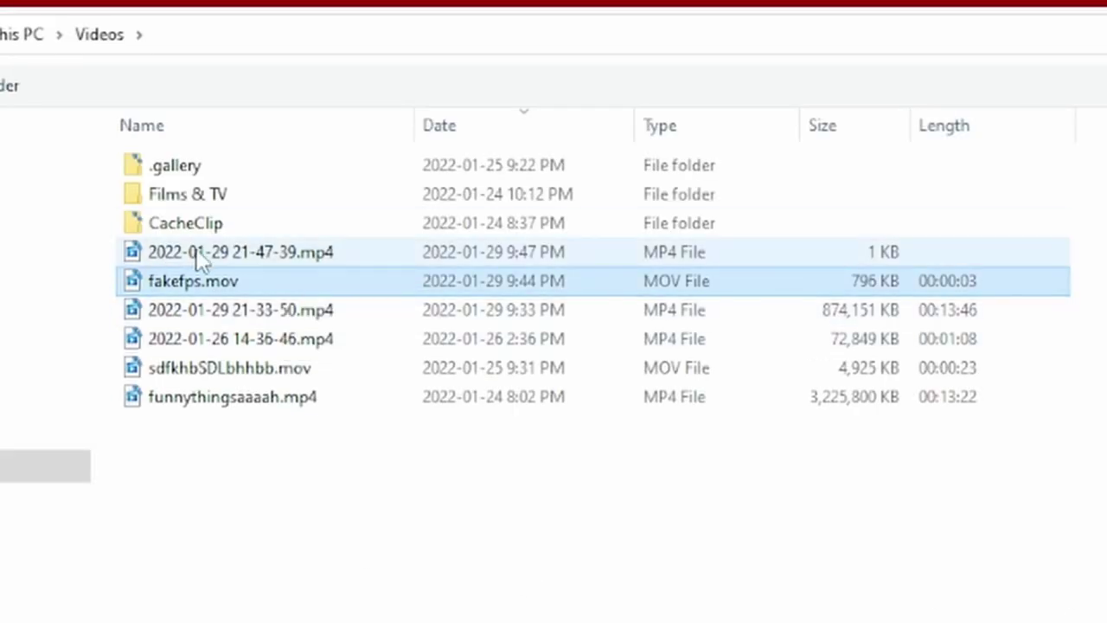
left_click(1099, 618)
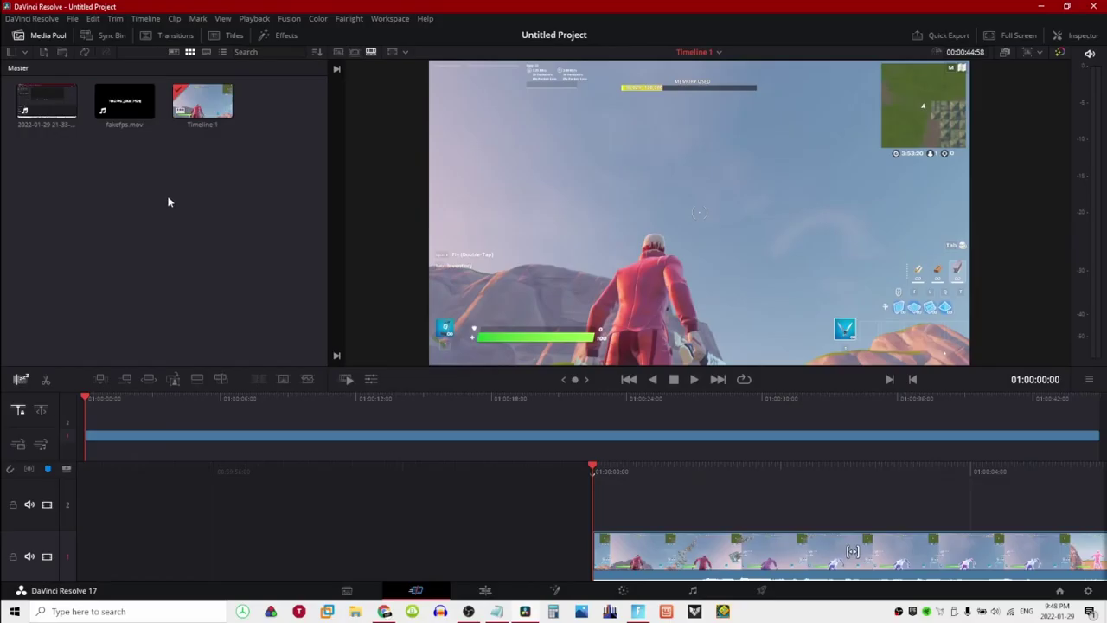
left_click_drag(125, 102, 625, 450)
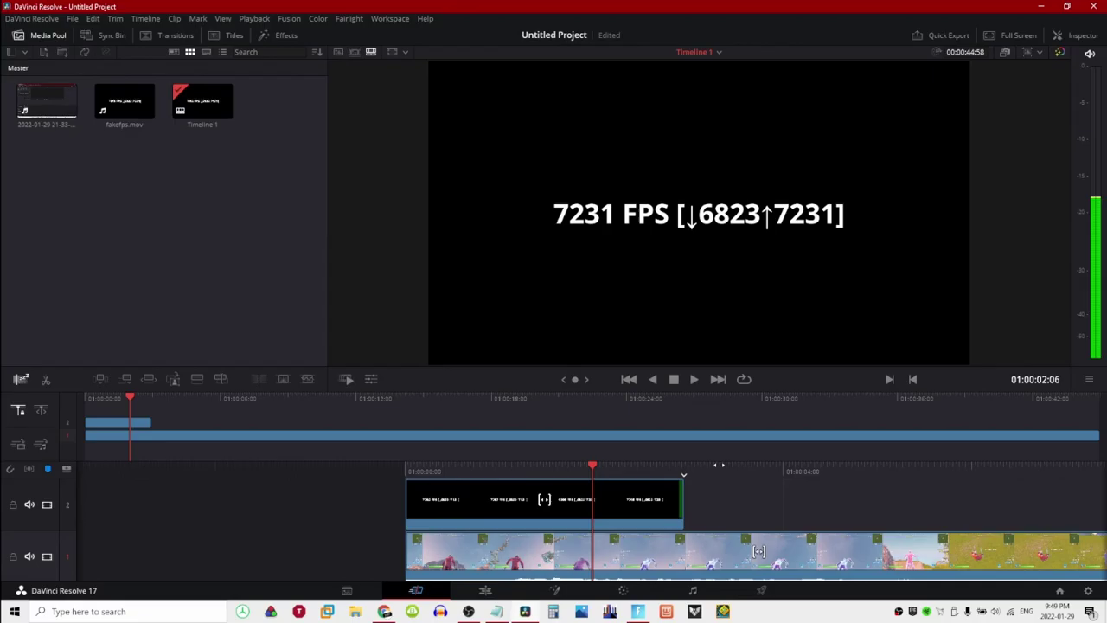
Change the composite mode of the fakefps.mov clip to one that removes its black background over the gameplay
mouse_move(719, 465)
left_mouse_down()
mouse_move(791, 470)
mouse_move(731, 471)
left_mouse_up()
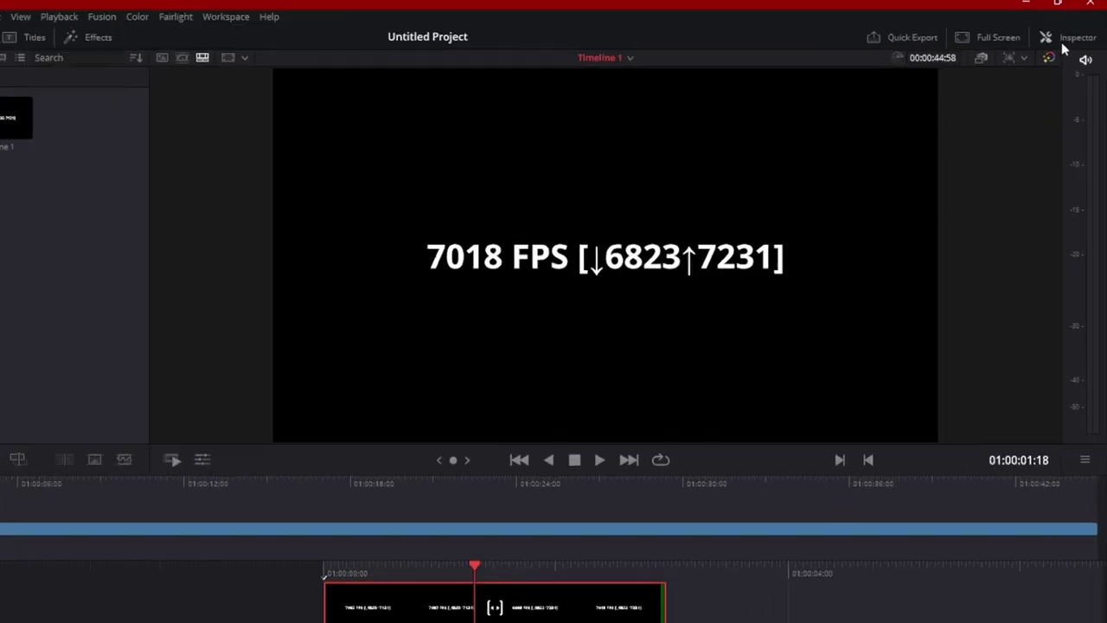
left_click(1069, 35)
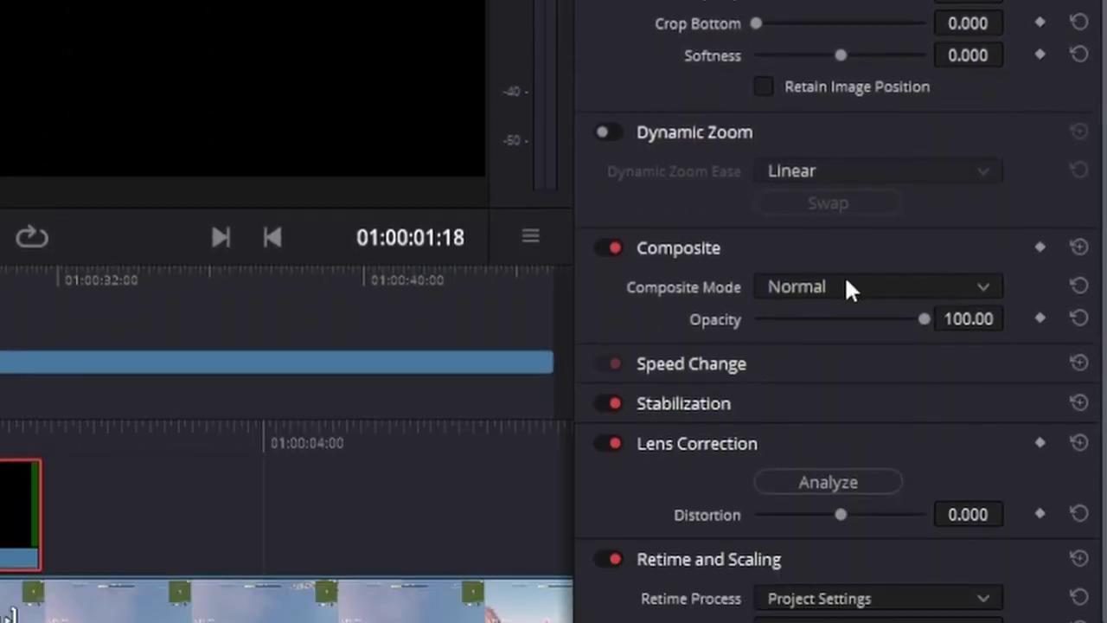
left_click(845, 286)
left_click(923, 430)
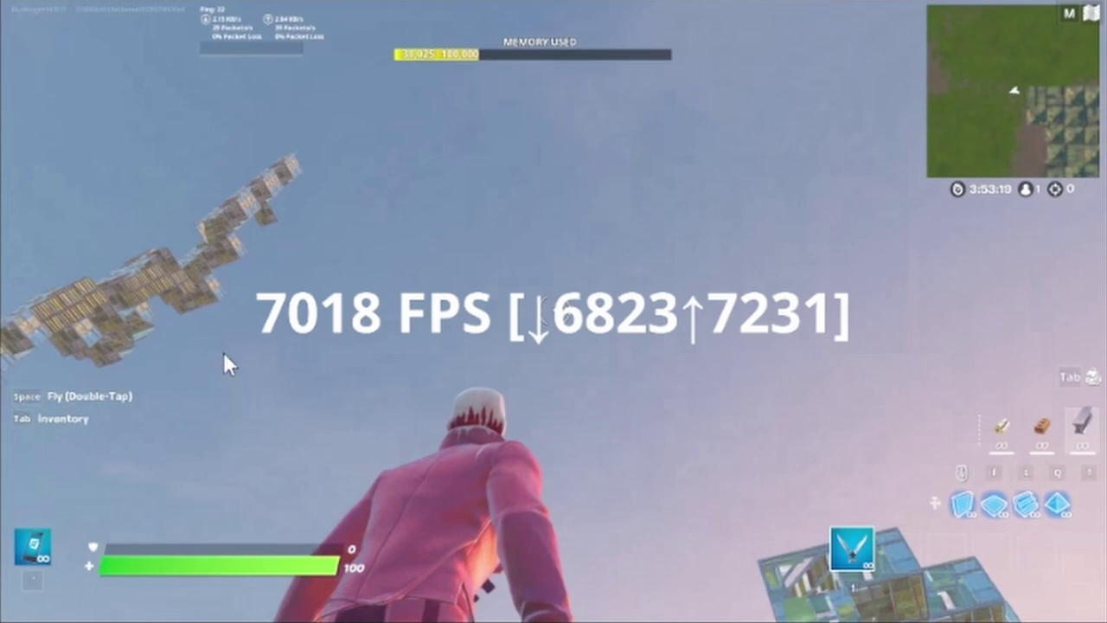
Scale the FPS counter to a zoom of 0.210 and move it to Y position 515, right beside the minimap
mouse_move(931, 155)
left_mouse_down()
mouse_move(904, 155)
mouse_move(929, 184)
mouse_move(925, 156)
left_mouse_up()
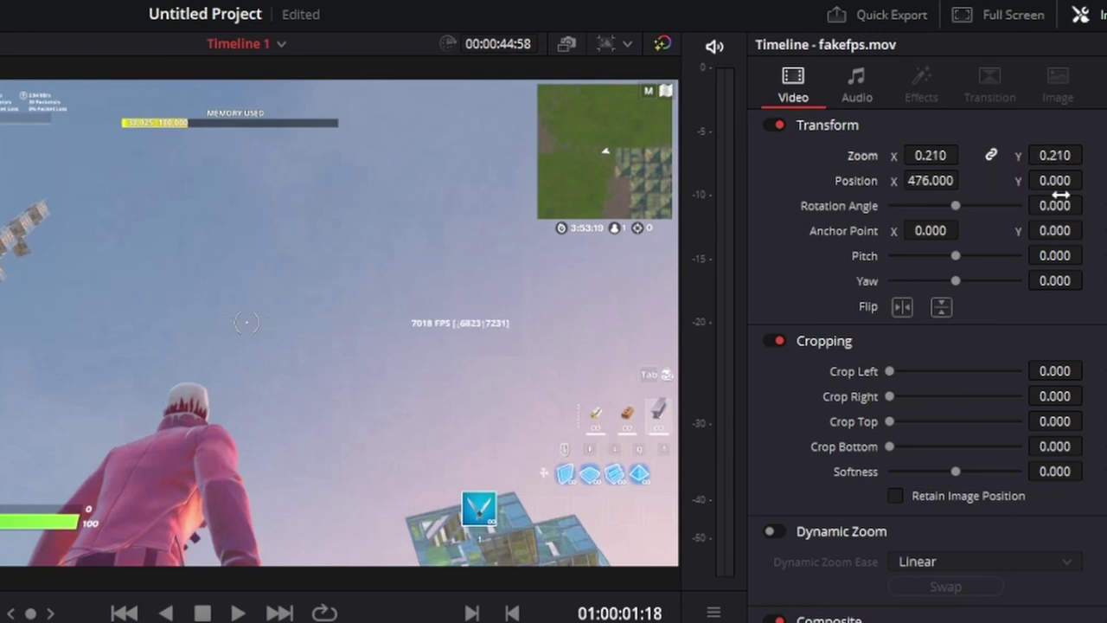
left_click_drag(1061, 195, 1089, 178)
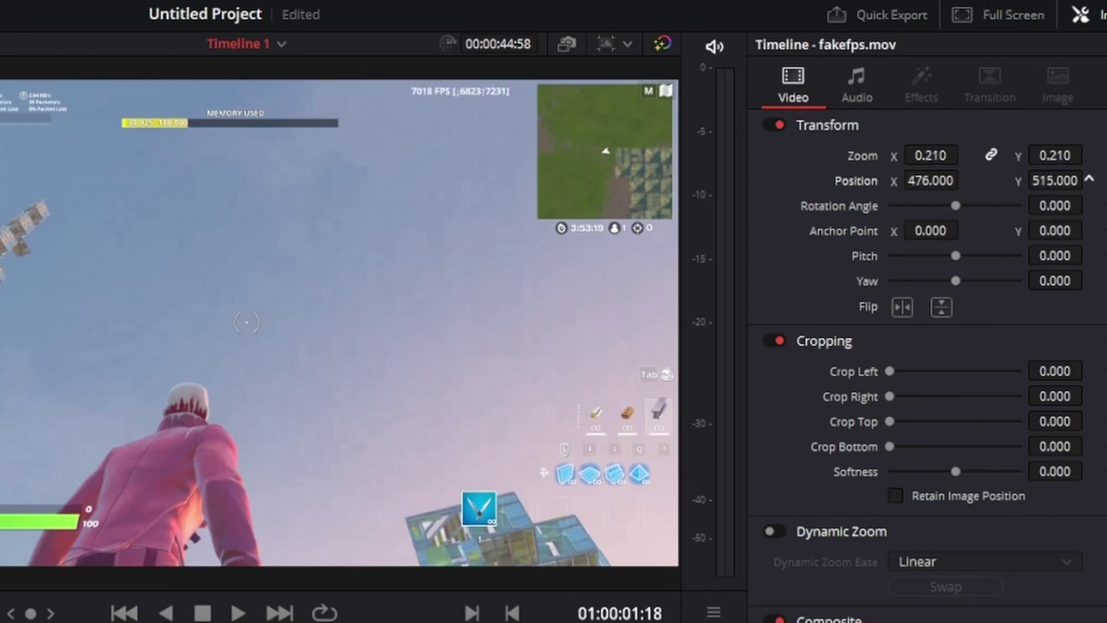
left_click_drag(931, 180, 966, 180)
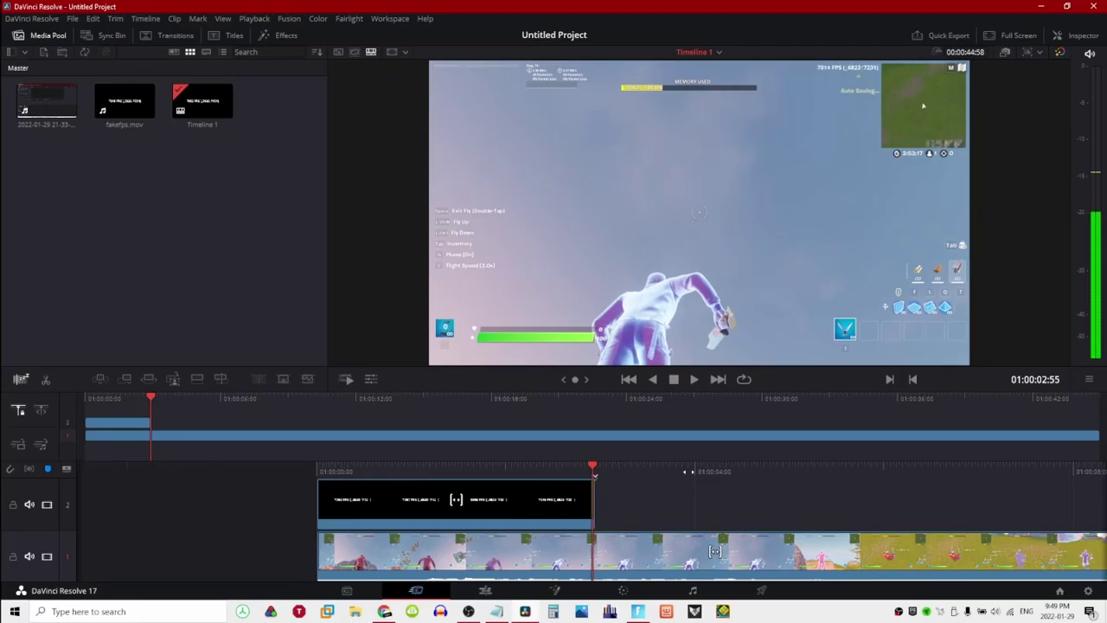
Copy the counter clip and paste it repeatedly end to end on track 2 until it covers nearly the whole gameplay clip
key("ctrl+c")
key("ctrl+v")
key("ctrl+v")
key("ctrl+v")
key("ctrl+v")
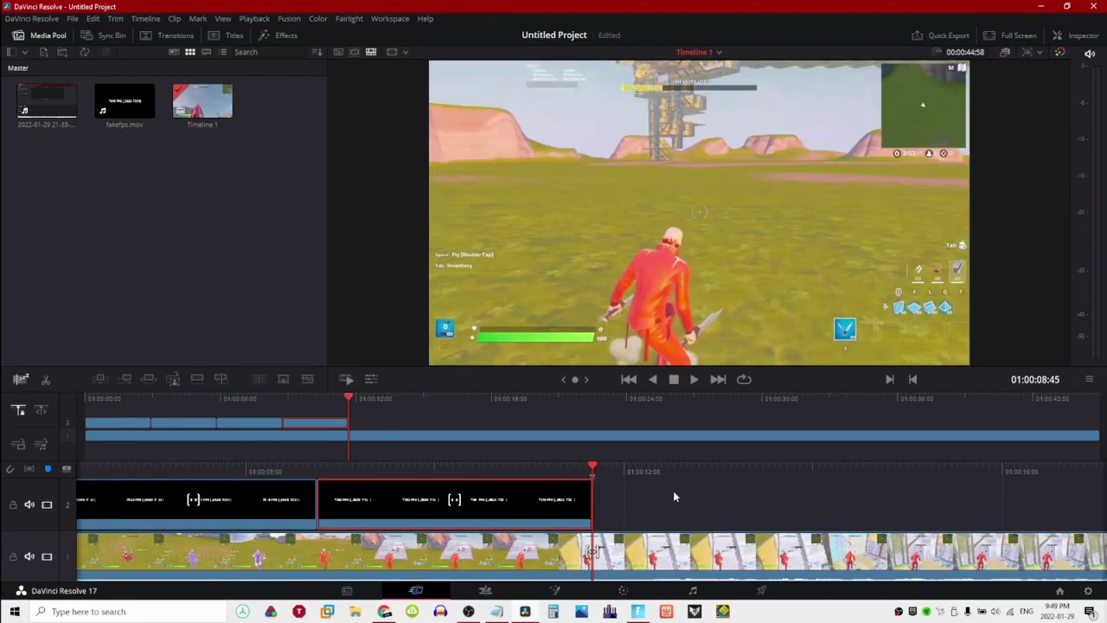
key("ctrl+v")
key("ctrl+v")
key("ctrl+v")
key("ctrl+v")
key("ctrl+v")
key("ctrl+v")
key("ctrl+v")
key("ctrl+v")
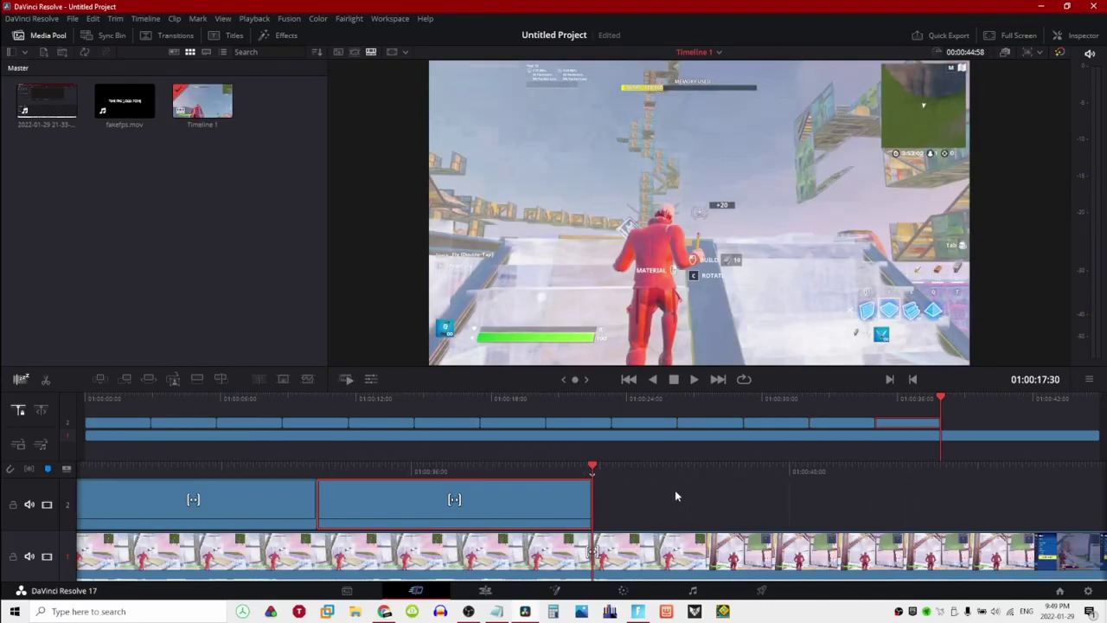
key("ctrl+v")
key("ctrl+v")
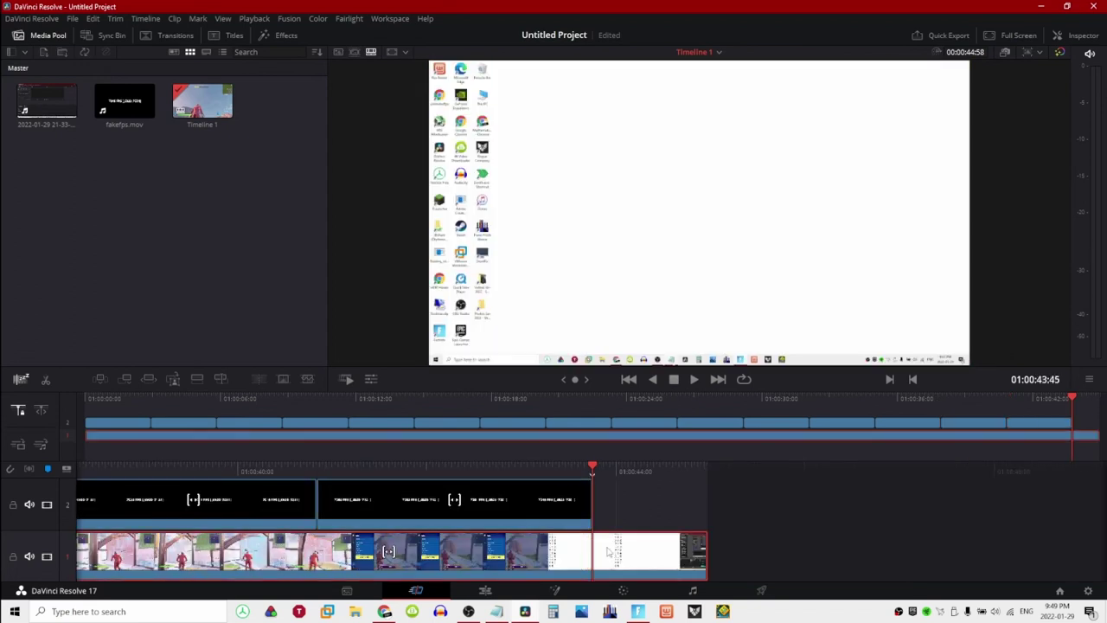
Split the gameplay clip at the end of the last counter copy and delete the remaining piece
key("ctrl+b")
left_click(616, 553)
key("Delete")
Return the playhead to the start and play back the gameplay with the FPS counter overlaid
left_click_drag(915, 399, 67, 421)
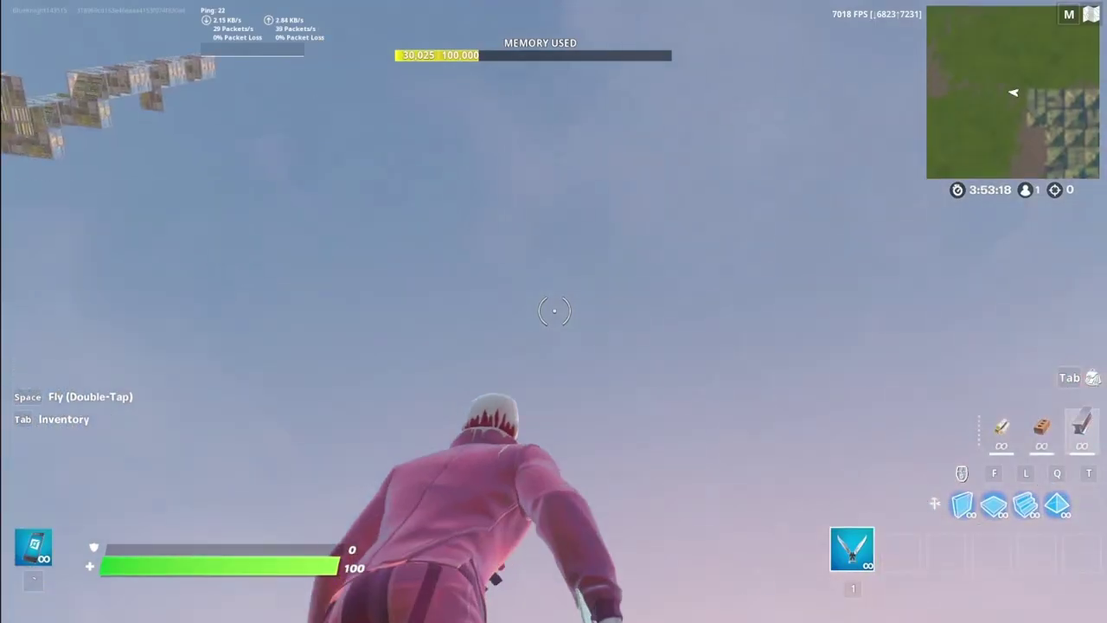
key("space")
key("space")
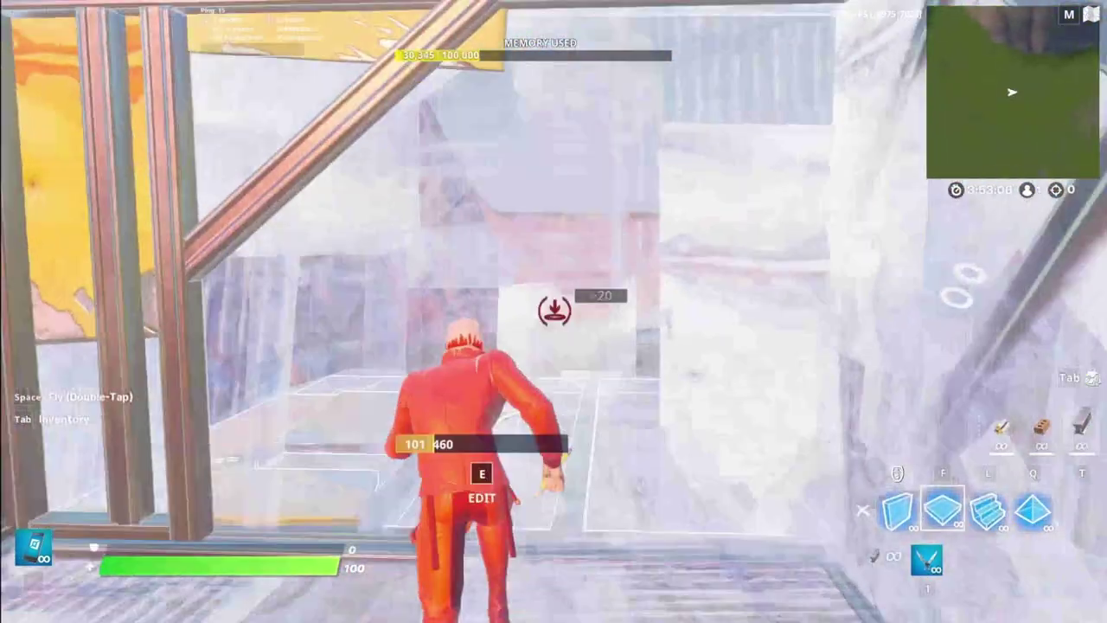
key("l")
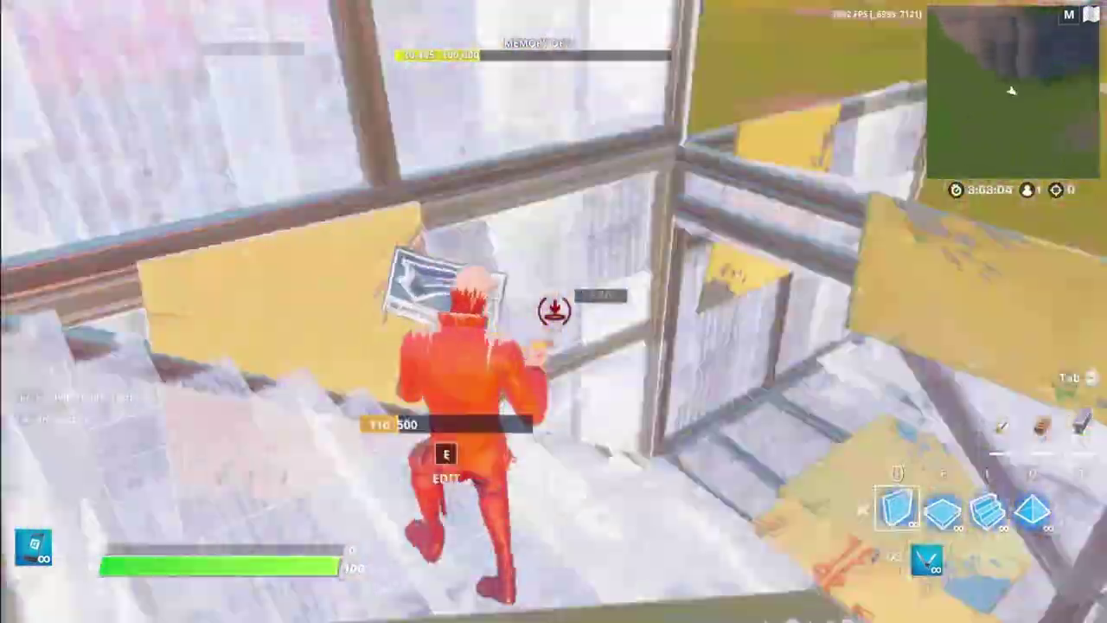
key("f")
key("e")
key("e")
key("e")
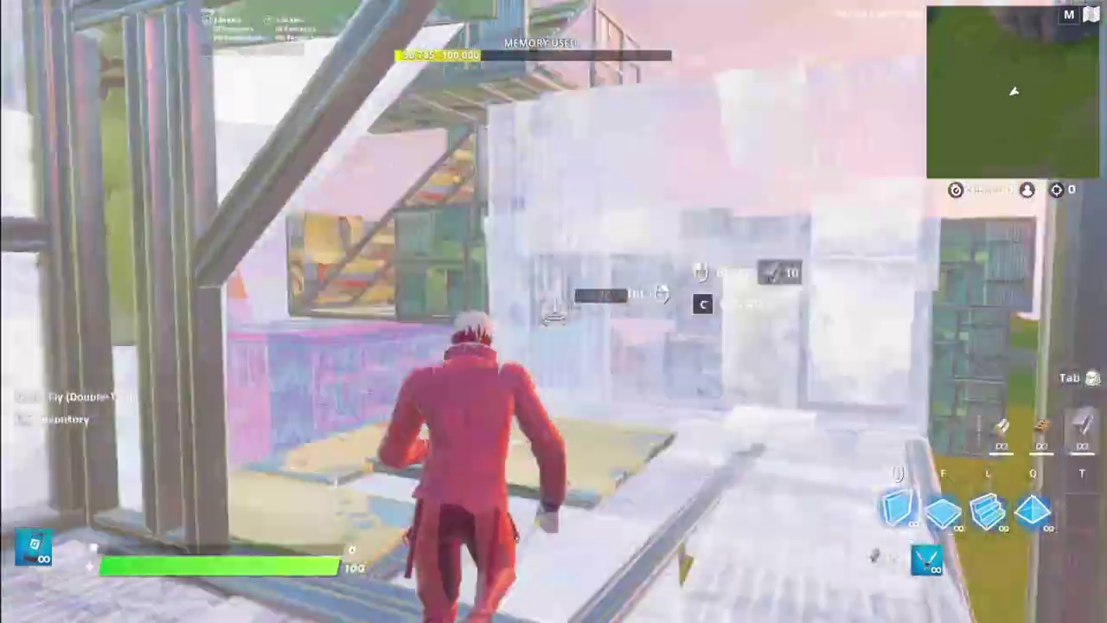
key("f")
left_click(553, 312)
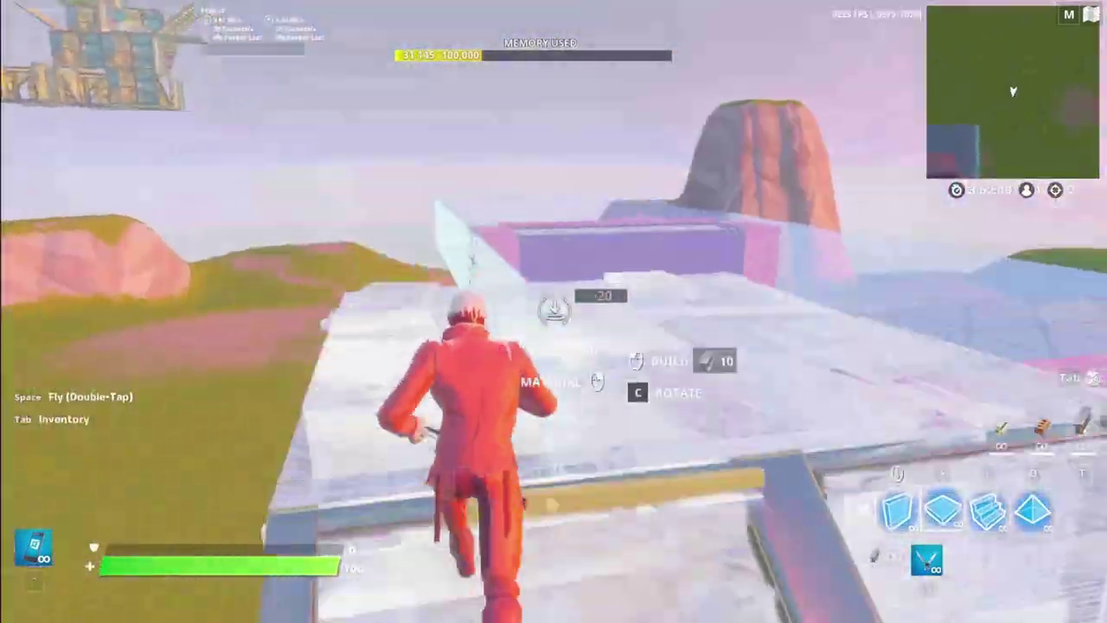
key("e")
left_click(554, 311)
key("e")
left_click(555, 311)
key("e")
left_click(554, 311)
key("e")
left_click(555, 311)
key("e")
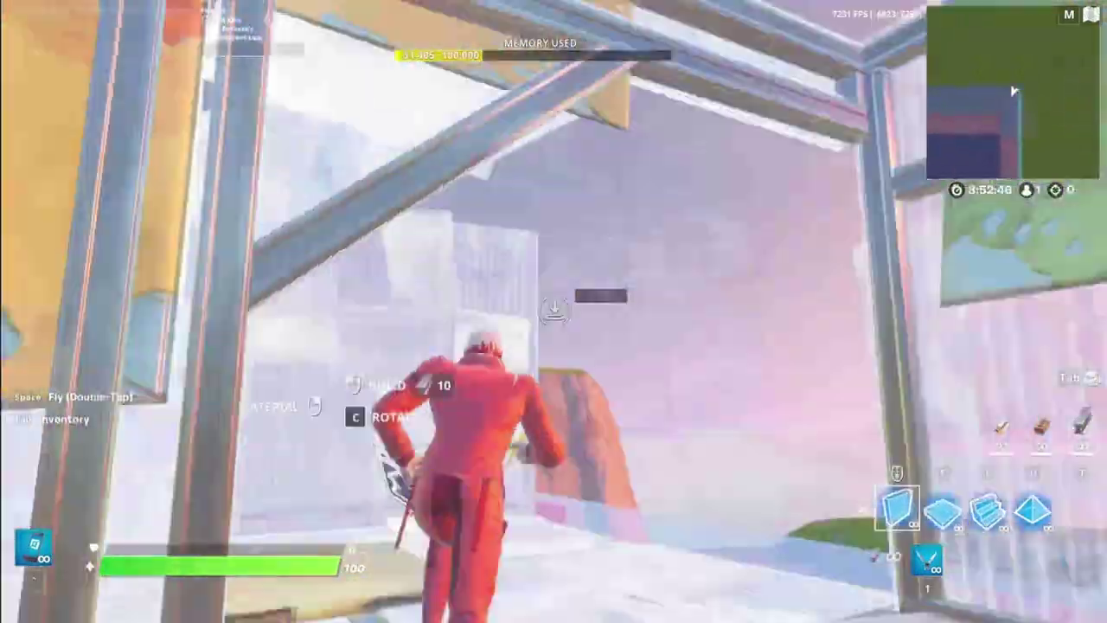